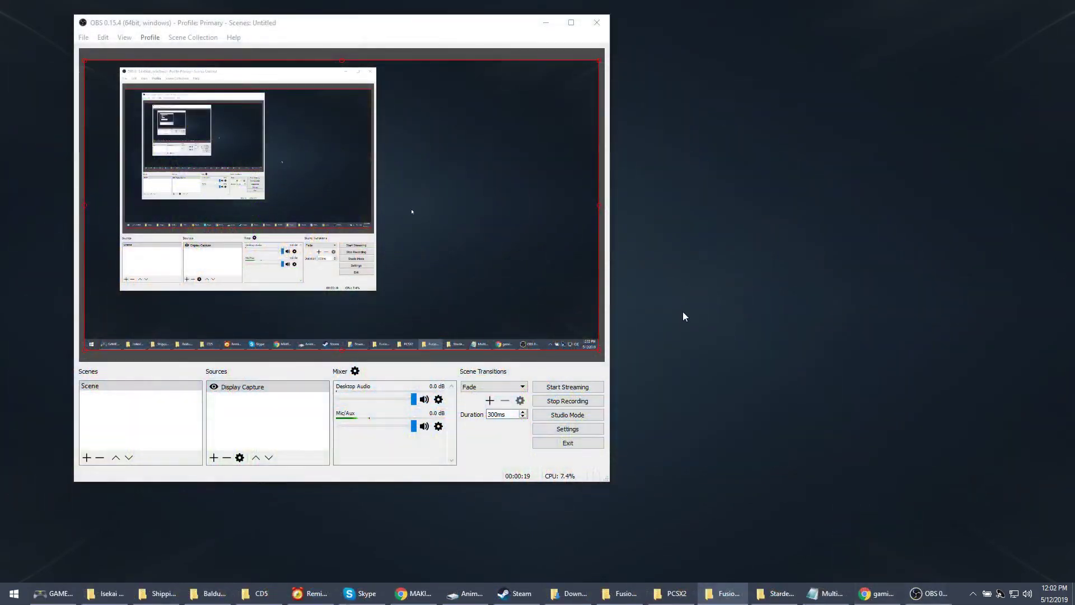
# Switch to the File Explorer window showing the Fusion364 emulator folder.
pyautogui.hotkey('alt', 'Tab')
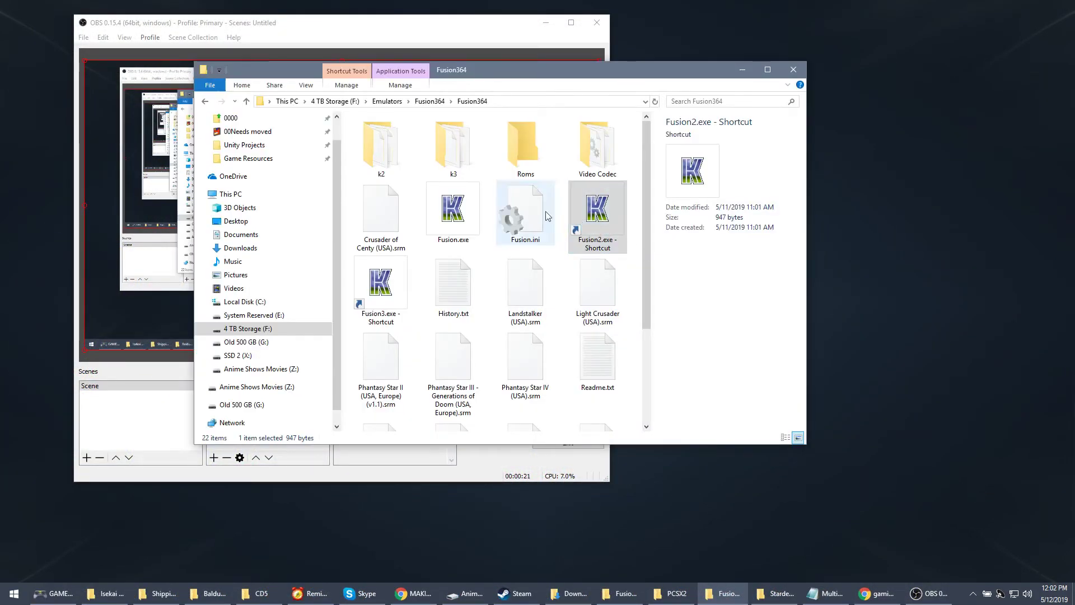
# Minimize OBS, then launch Fusion.exe and the Fusion2.exe shortcut, confirming Run for each.
pyautogui.click(460, 224)
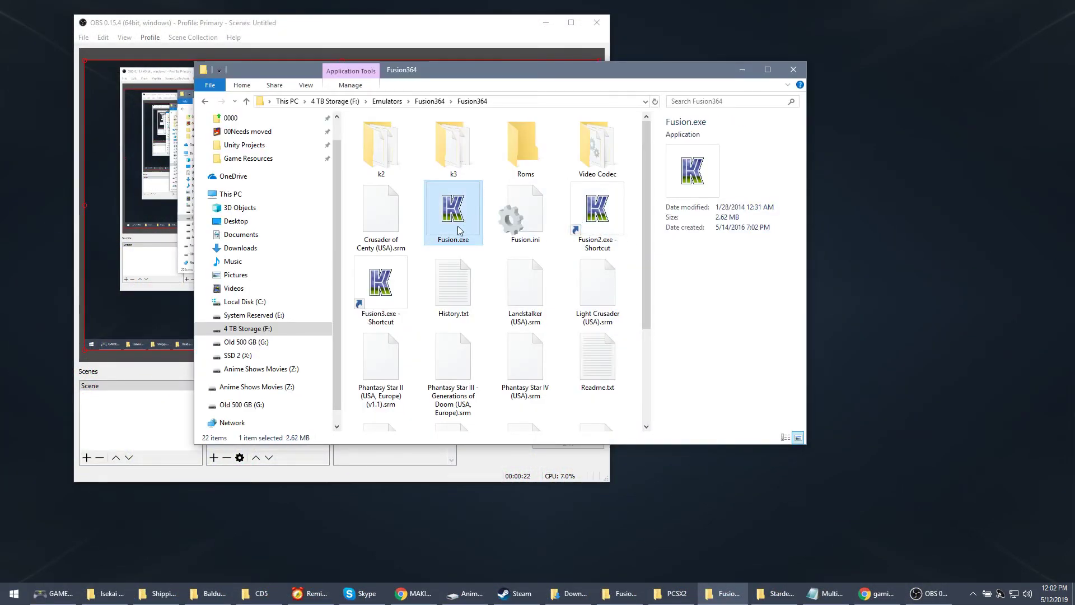
pyautogui.click(547, 25)
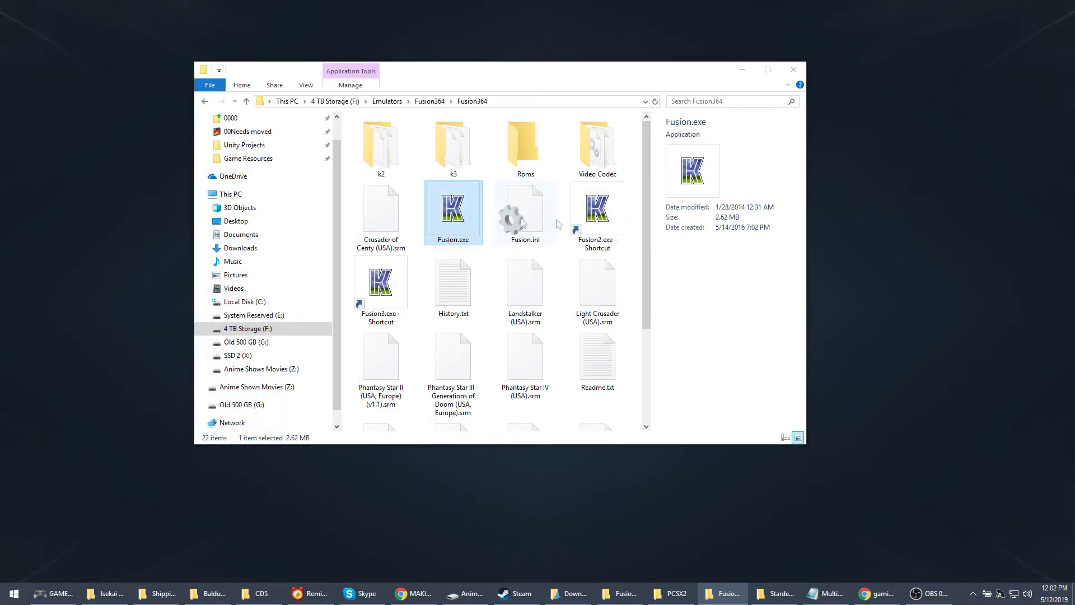
pyautogui.doubleClick(454, 215)
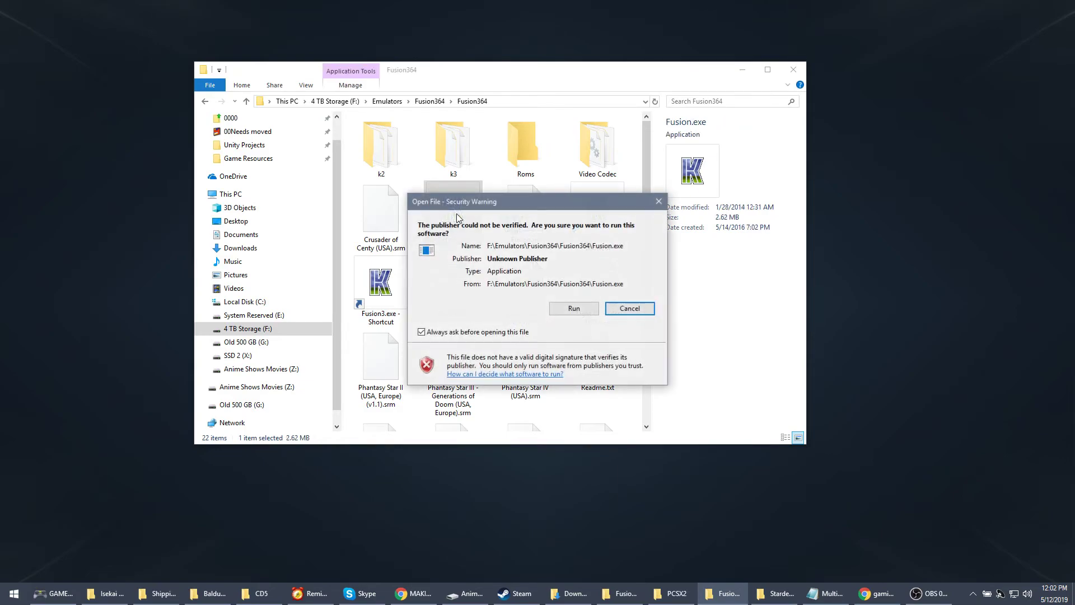
pyautogui.click(574, 308)
pyautogui.doubleClick(595, 235)
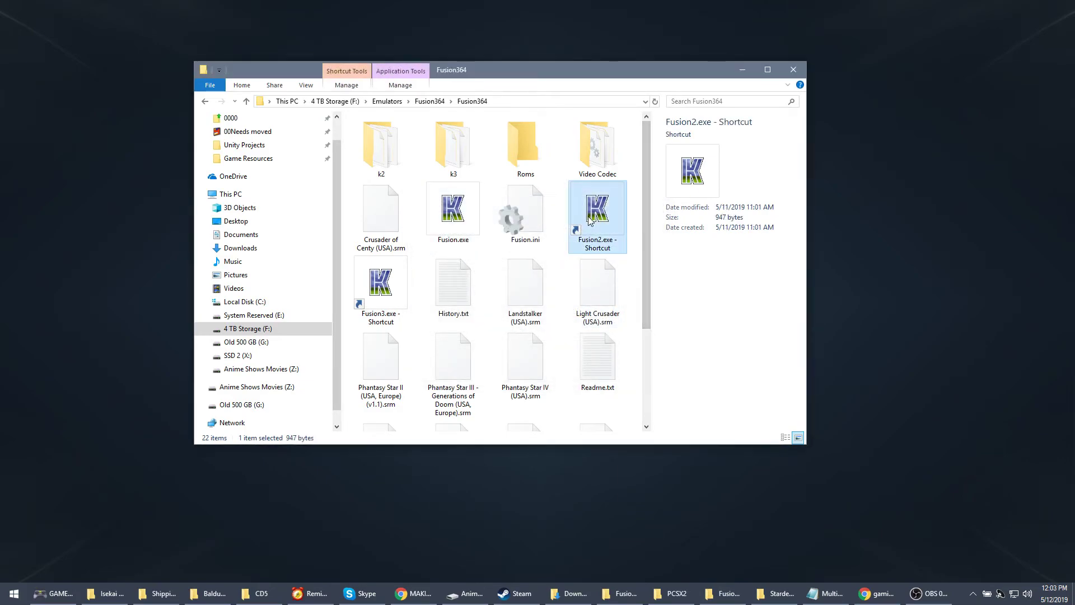
pyautogui.click(586, 310)
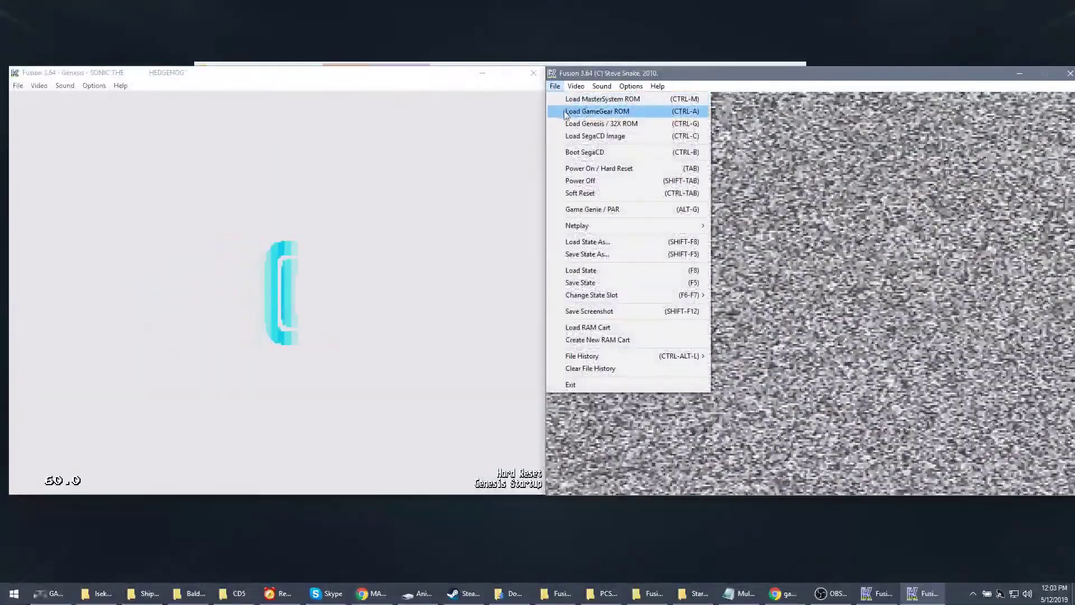
# Load the Sonic the Hedgehog (JUE) [!].bin ROM in the right emulator window.
pyautogui.click(601, 115)
pyautogui.click(775, 228)
pyautogui.write('son')
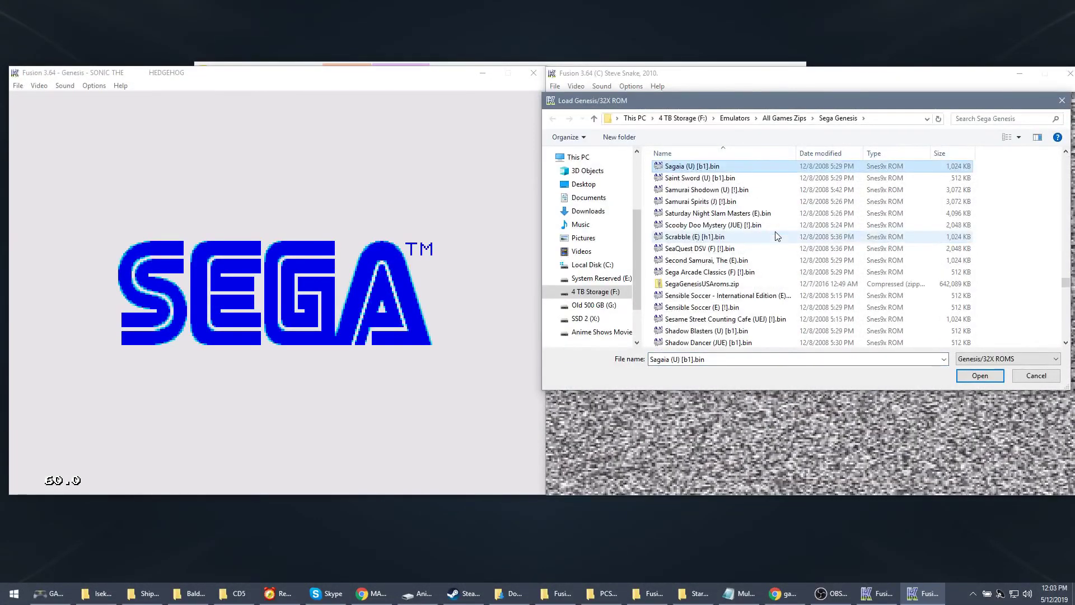
pyautogui.press('Down')
pyautogui.press('Down')
pyautogui.press('Down')
pyautogui.press('Down')
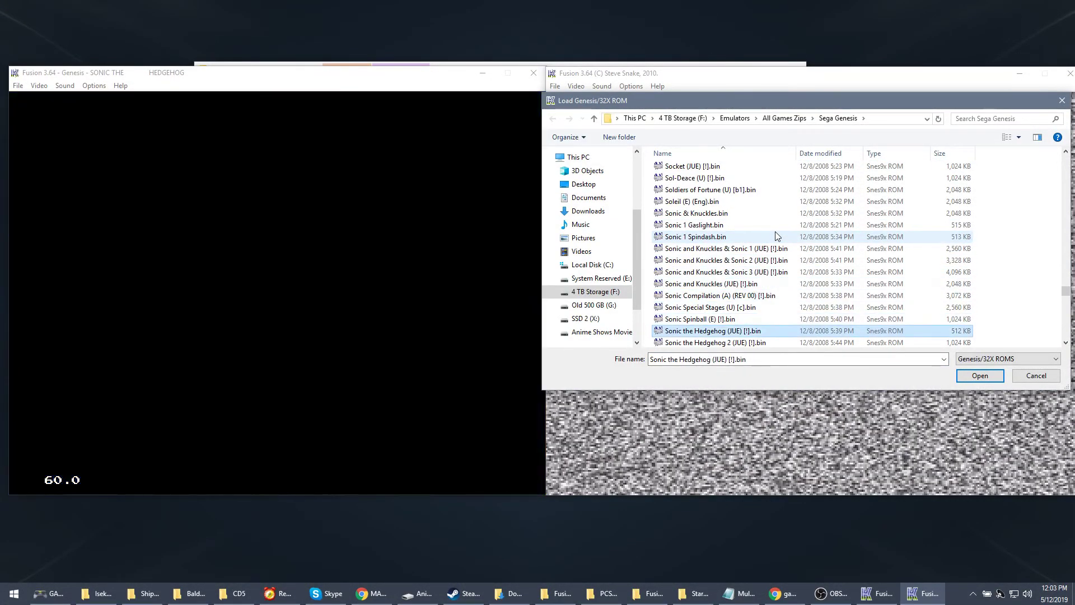
pyautogui.press('Return')
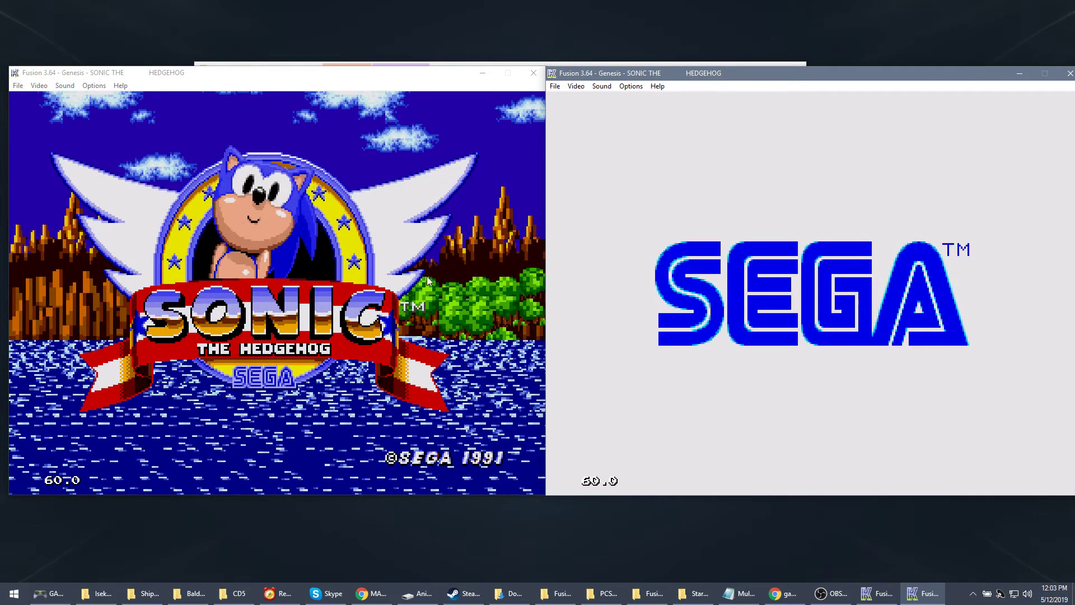
# Start the game in the left window, then in the right window.
pyautogui.click(427, 278)
pyautogui.press('Return')
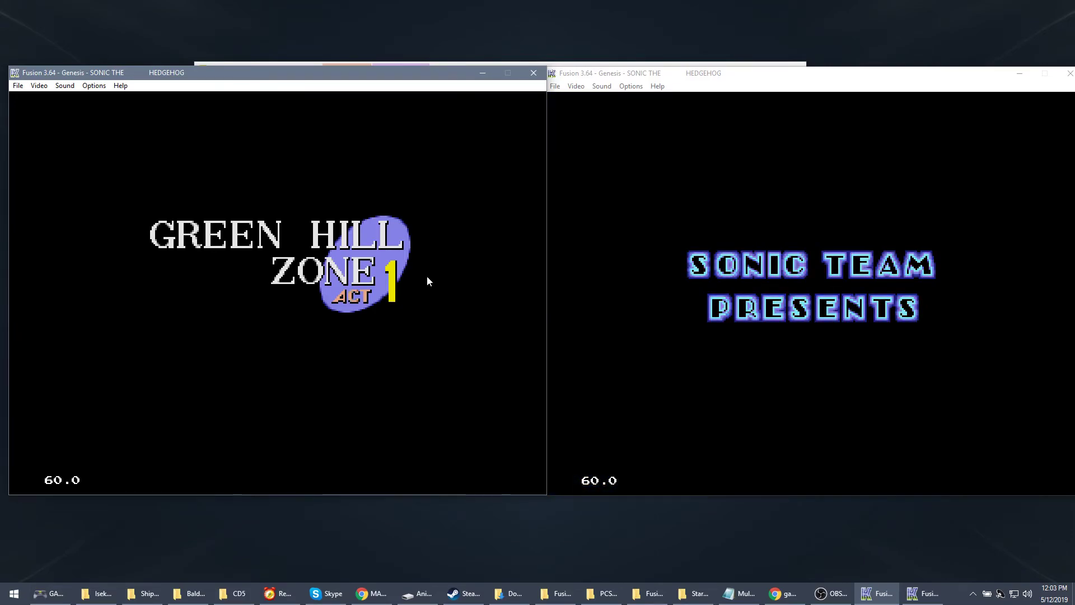
pyautogui.click(665, 287)
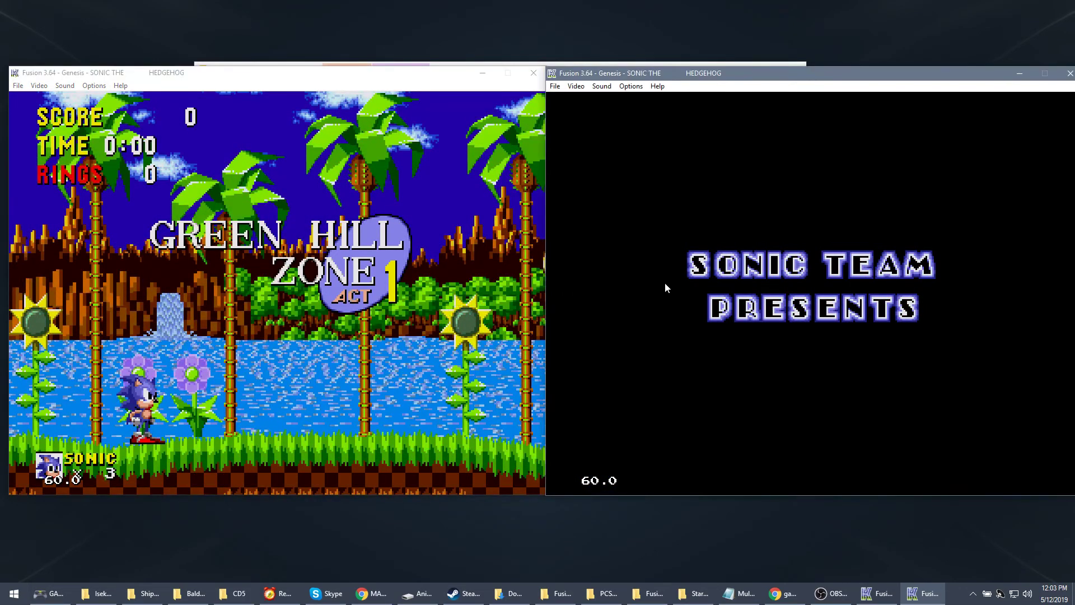
pyautogui.press('Return')
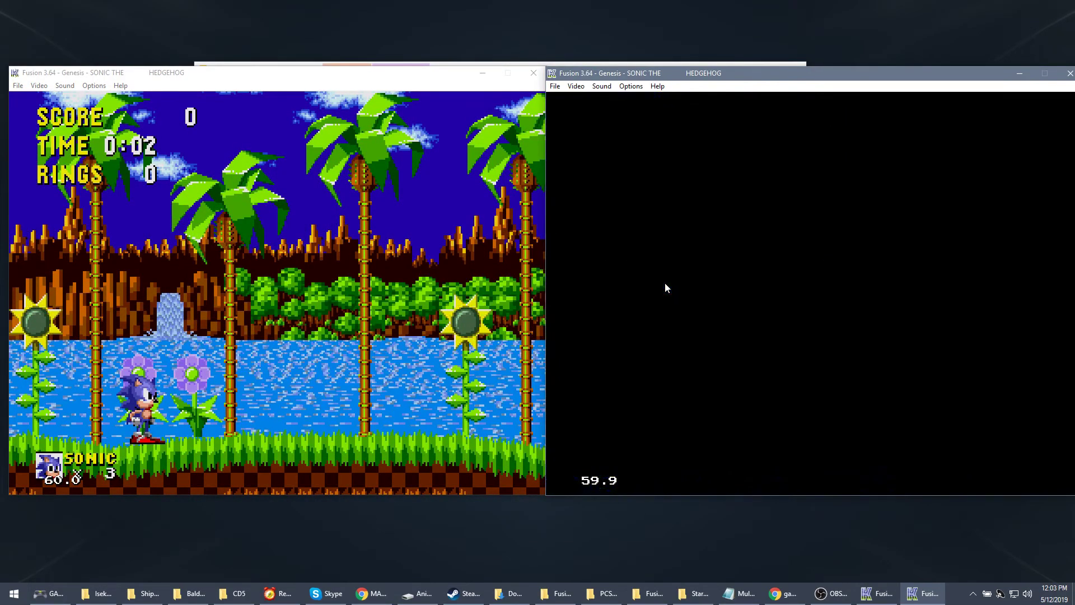
# Play the left Sonic game, running, jumping and collecting rings.
pyautogui.click(449, 282)
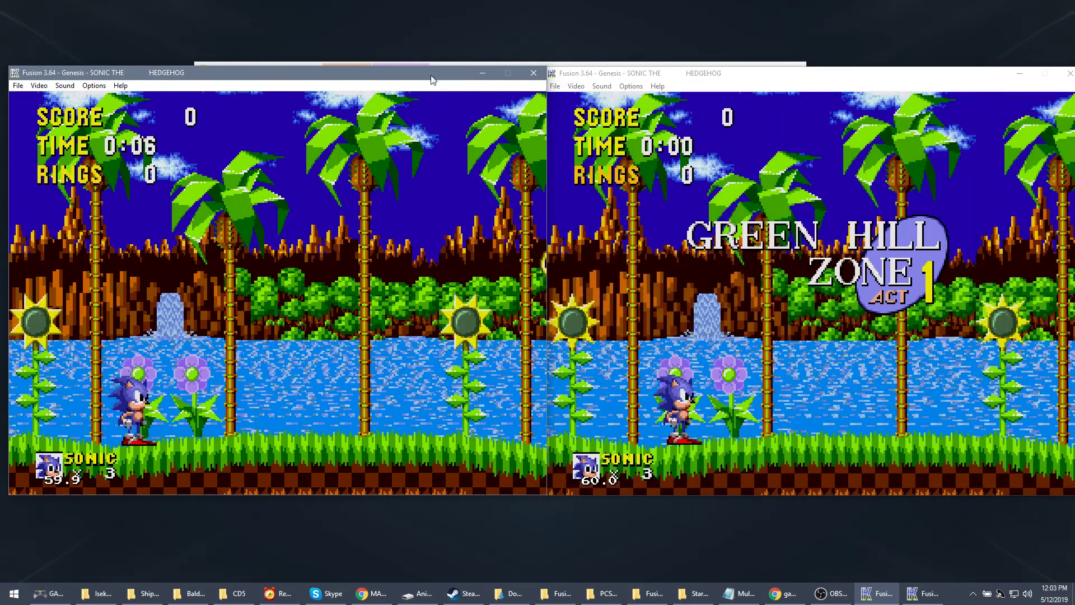
pyautogui.press('Right')
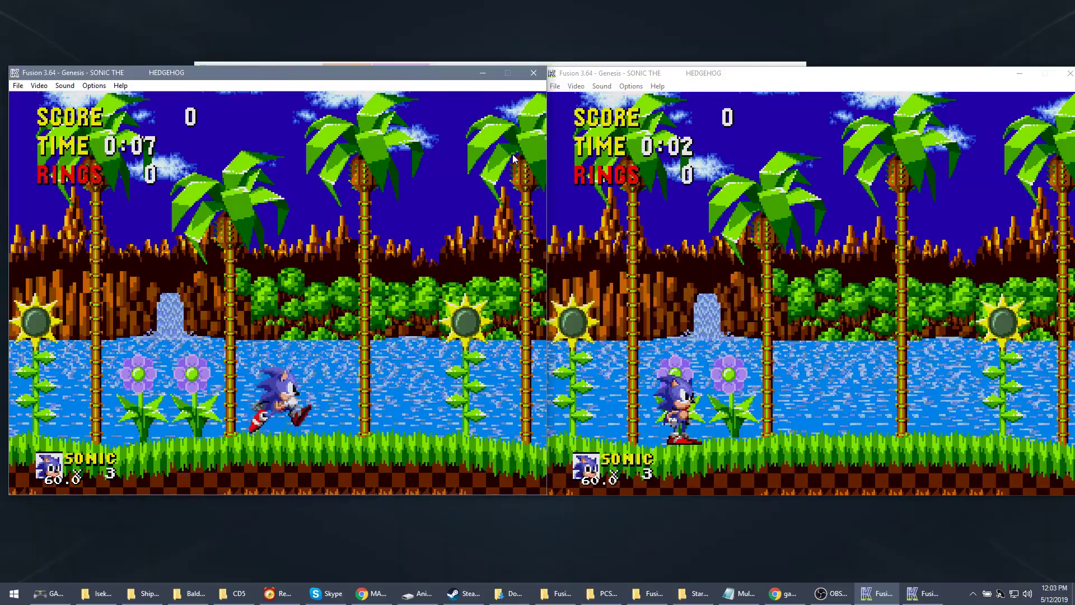
pyautogui.press('Right')
pyautogui.press('a')
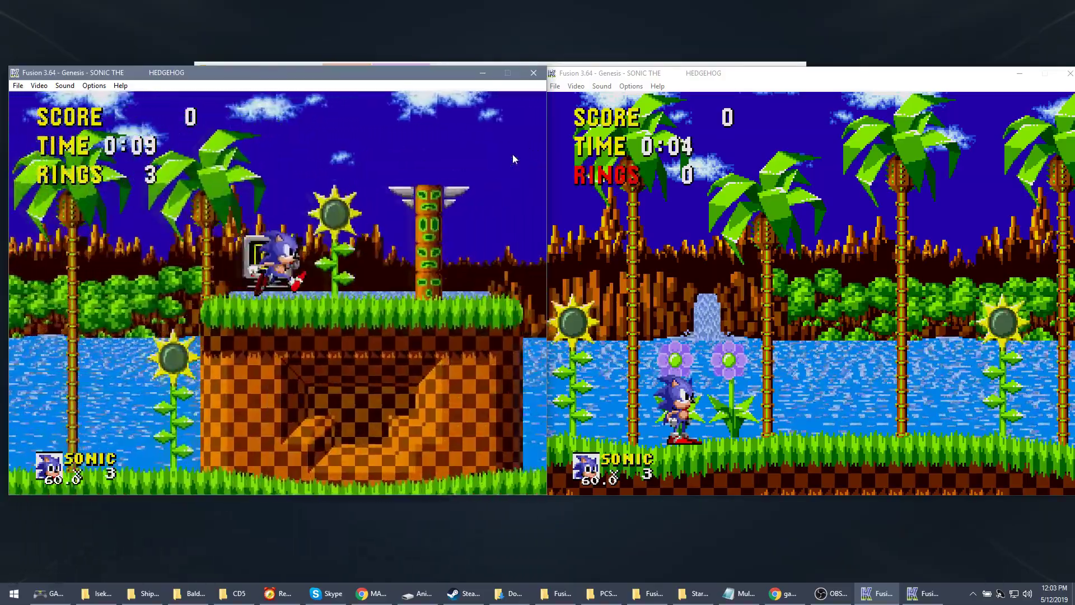
pyautogui.press('Left')
pyautogui.press('Right')
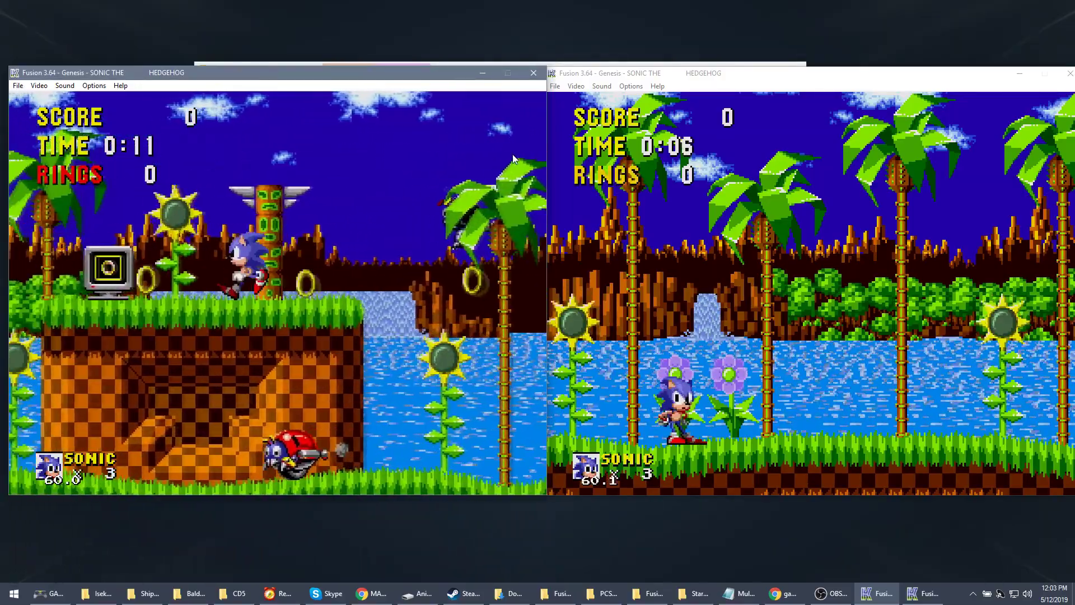
pyautogui.press('Left')
pyautogui.press('a')
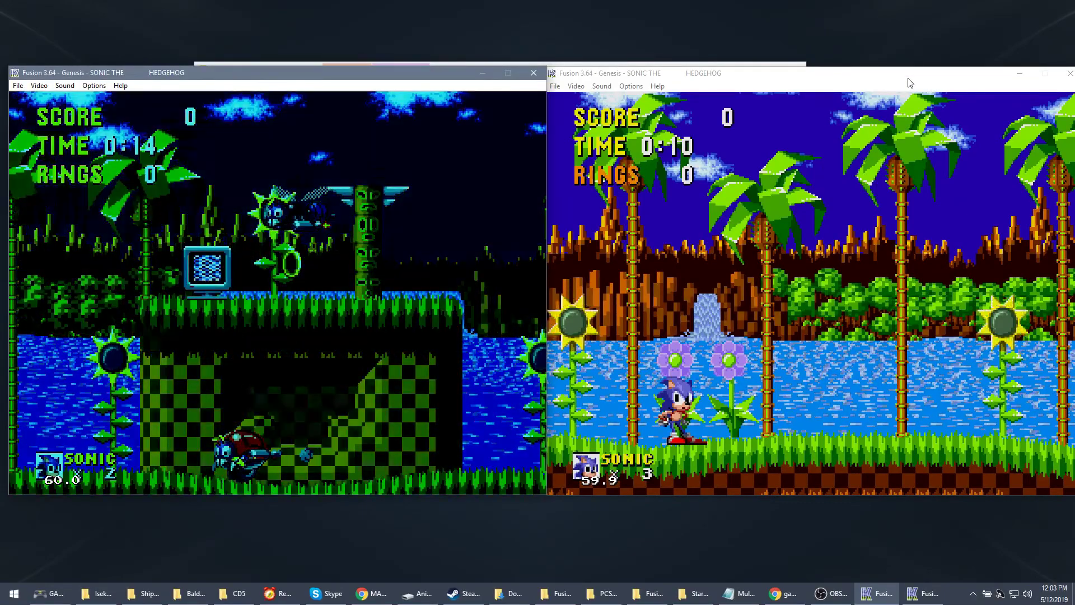
# Play the right Sonic game, running Sonic right and left.
pyautogui.click(910, 83)
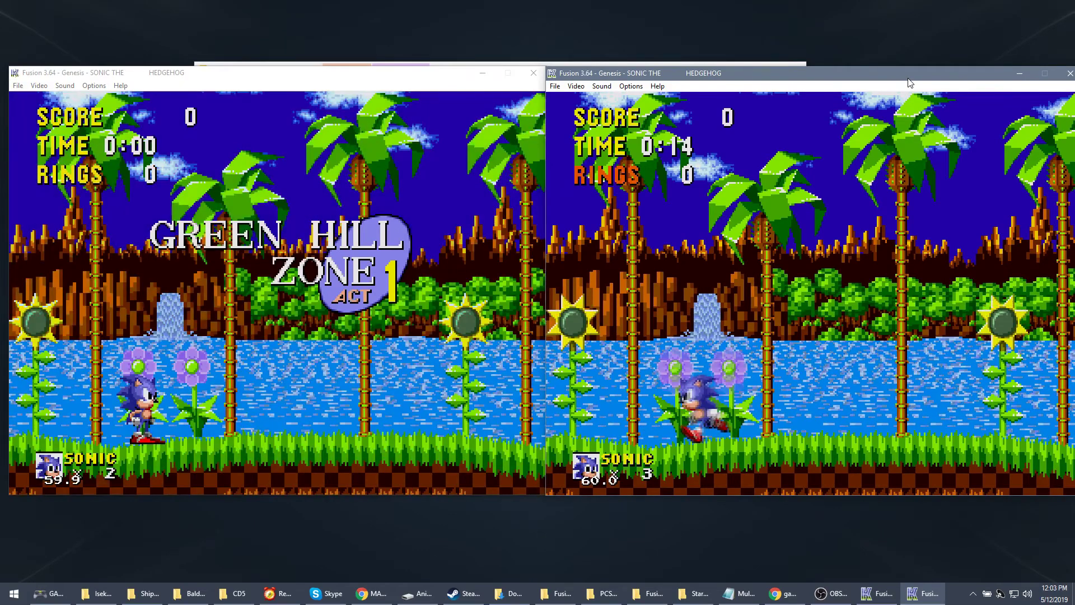
pyautogui.press('Right')
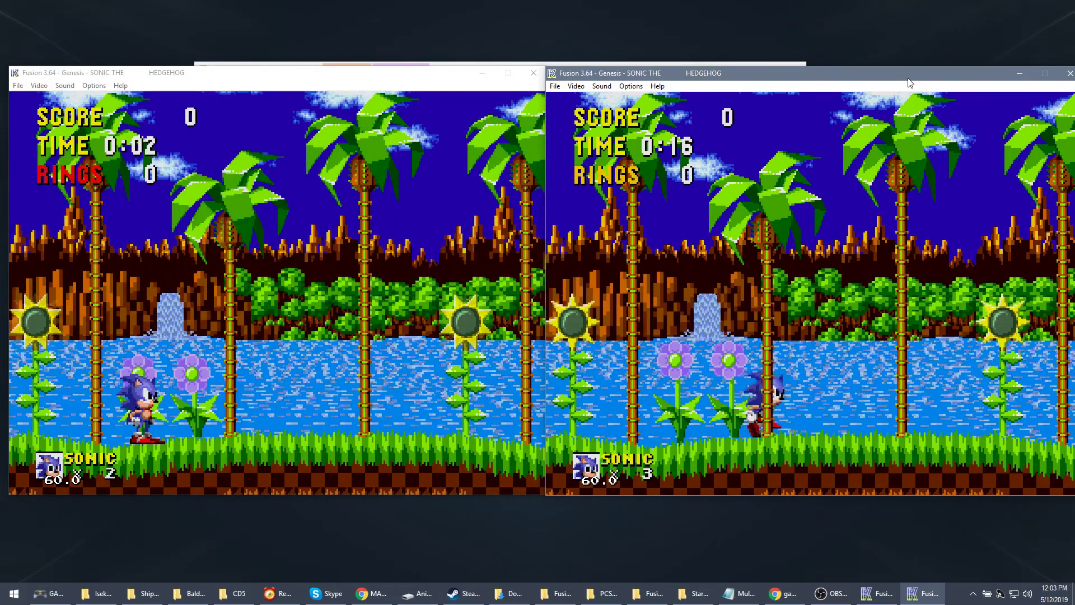
pyautogui.press('Left')
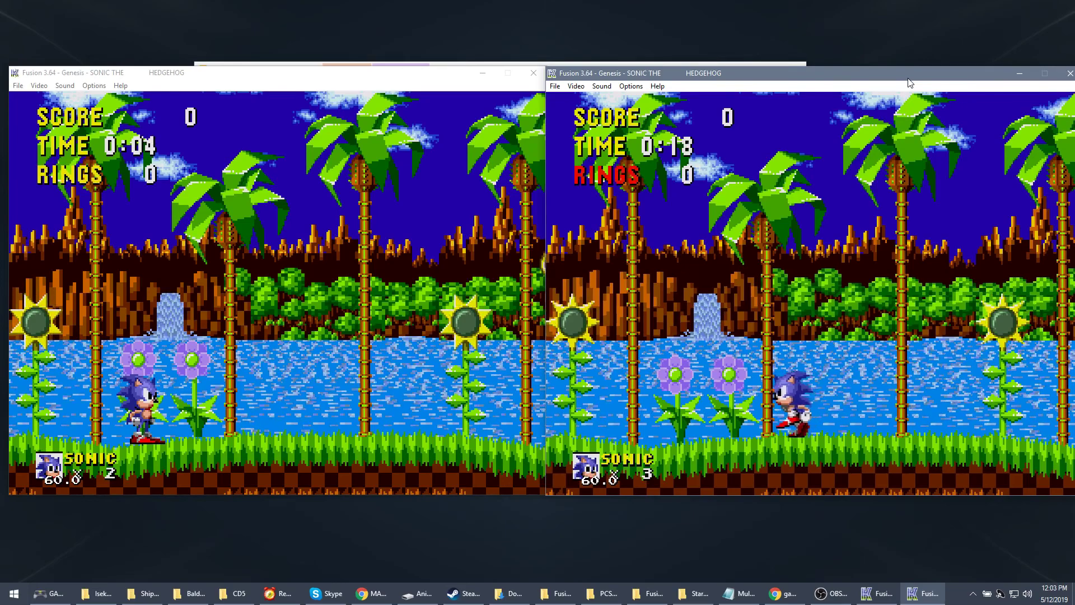
pyautogui.press('Right')
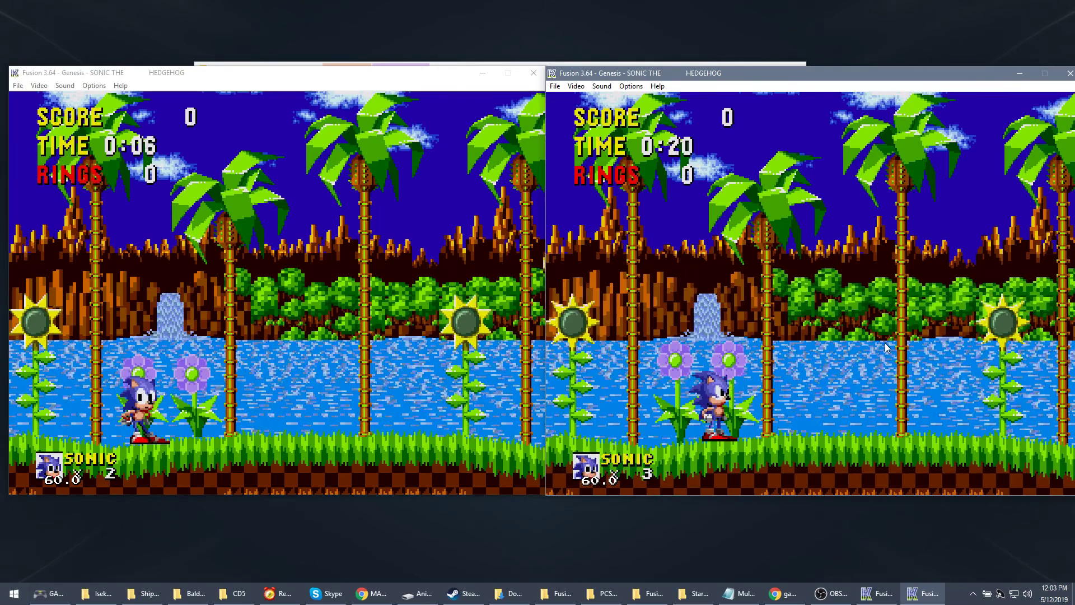
pyautogui.click(974, 595)
# Launch DisplayFusion from the tray, dismiss its monitor window, and open its Settings.
pyautogui.click(957, 521)
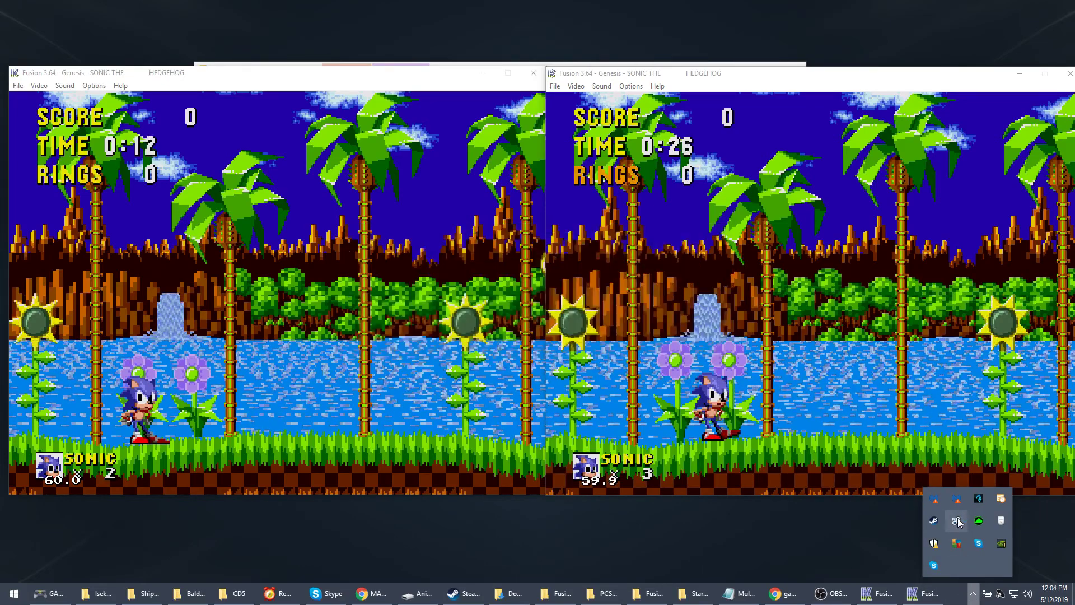
pyautogui.press('Escape')
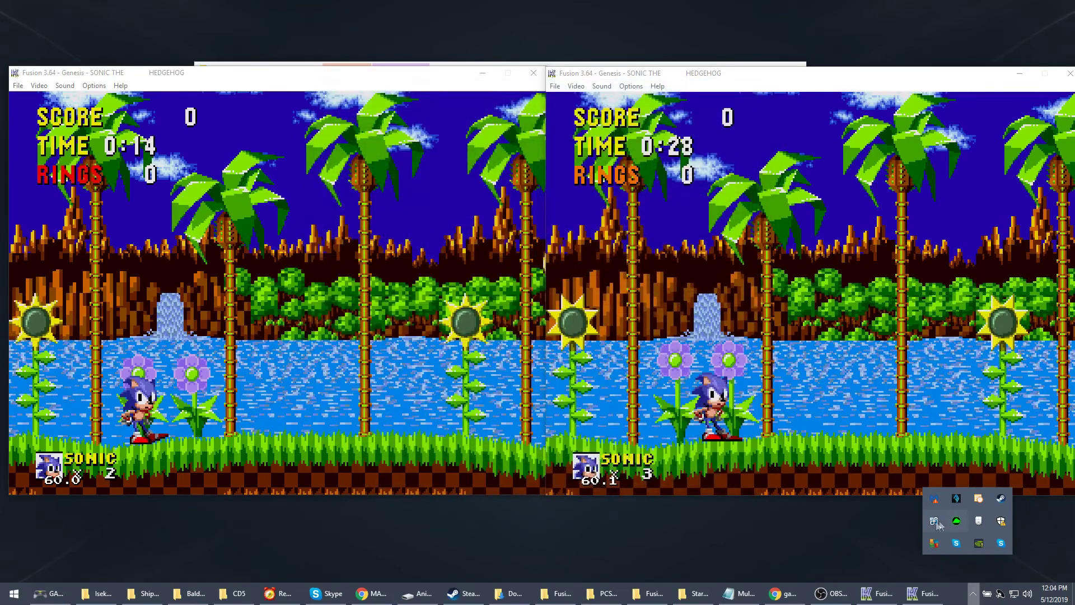
pyautogui.rightClick(933, 524)
pyautogui.click(964, 423)
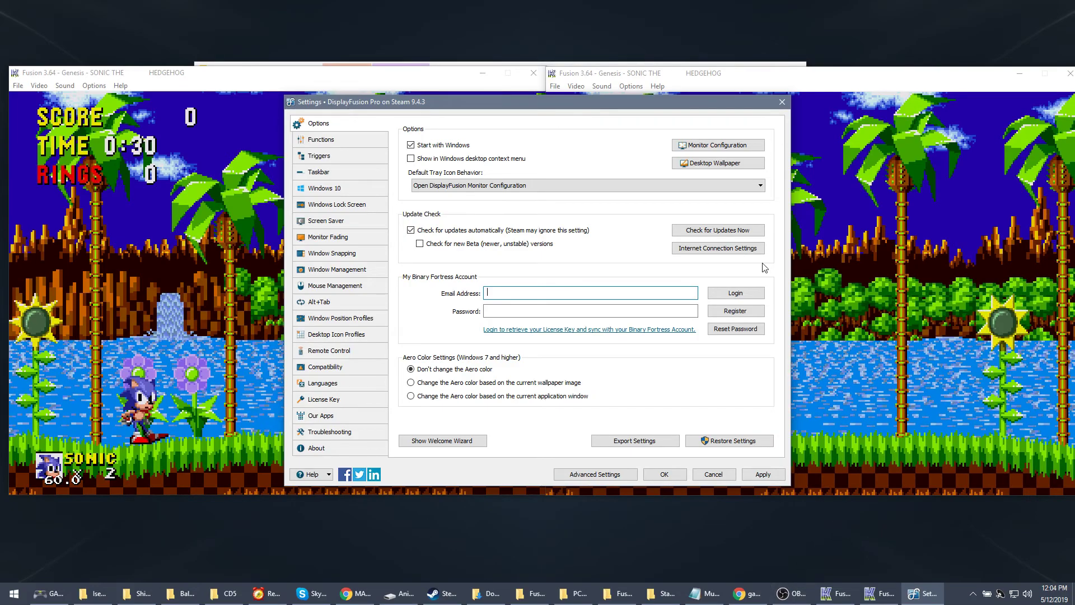
# Browse the Functions list down to Prevent Window Deactivation, then close the settings with OK.
pyautogui.click(325, 139)
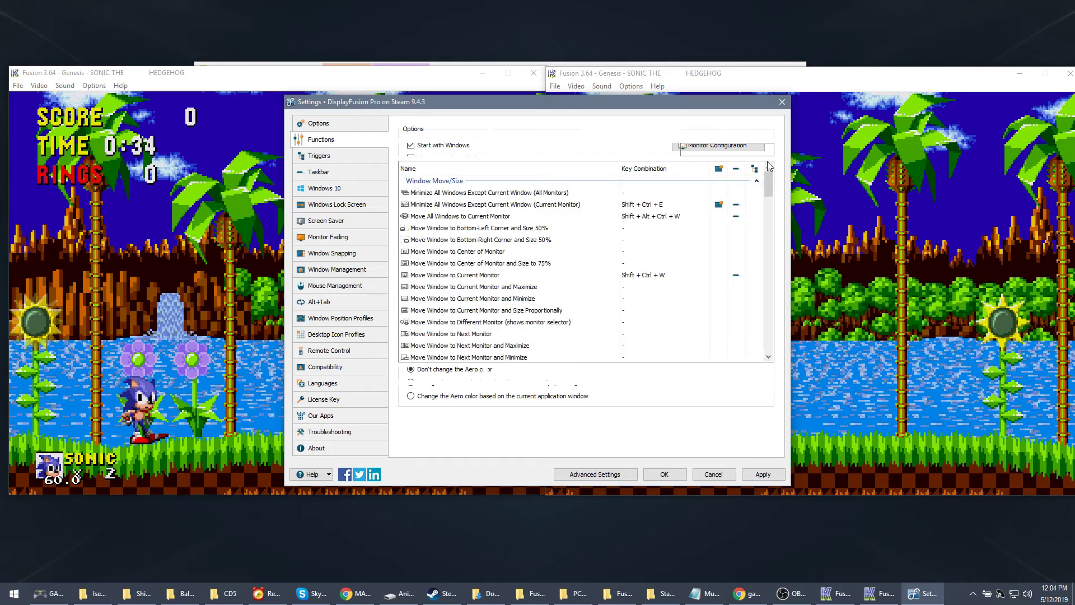
pyautogui.moveTo(767, 183); pyautogui.dragTo(765, 245)
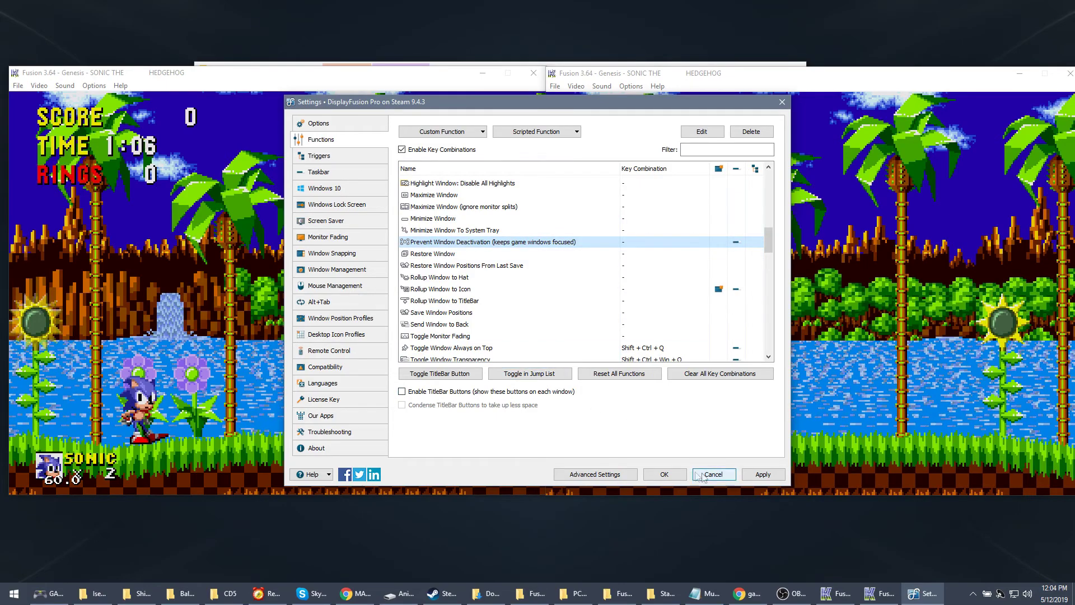
pyautogui.click(662, 474)
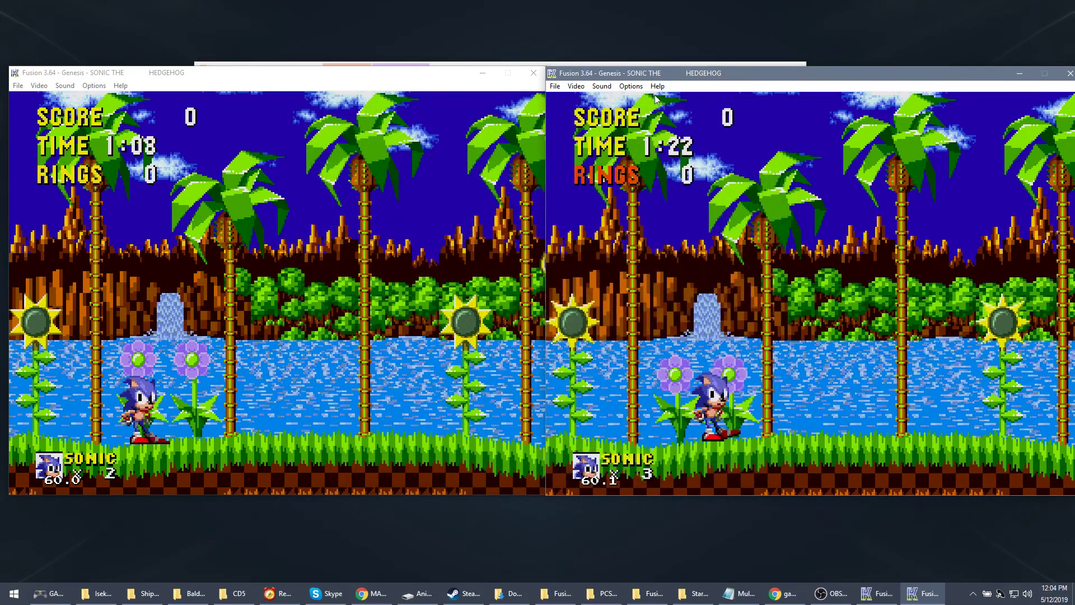
# Test minimizing and restoring the left emulator window and switching focus between windows.
pyautogui.click(481, 73)
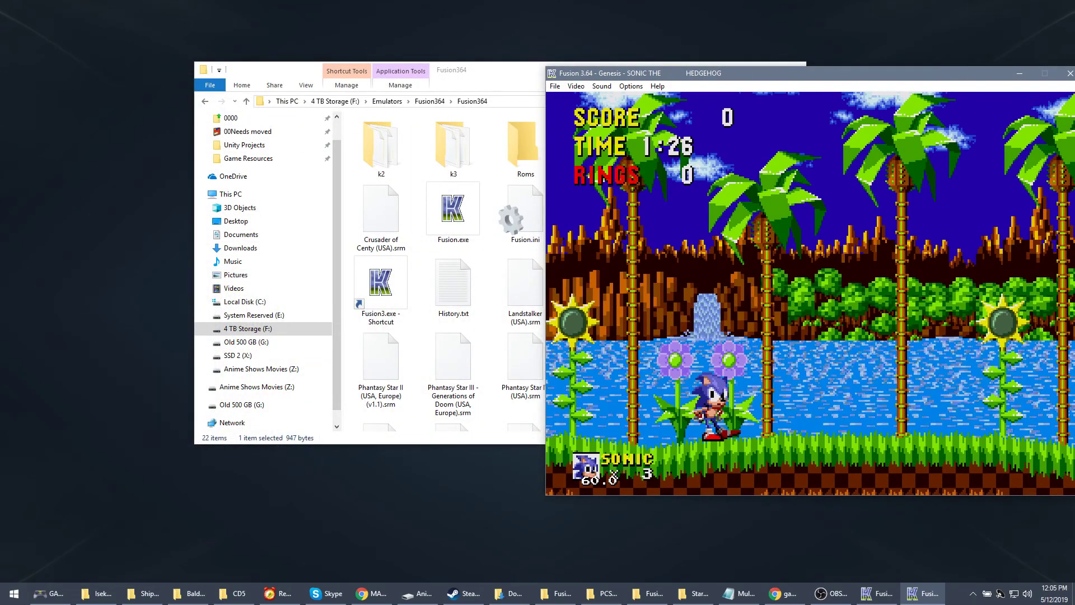
pyautogui.click(876, 593)
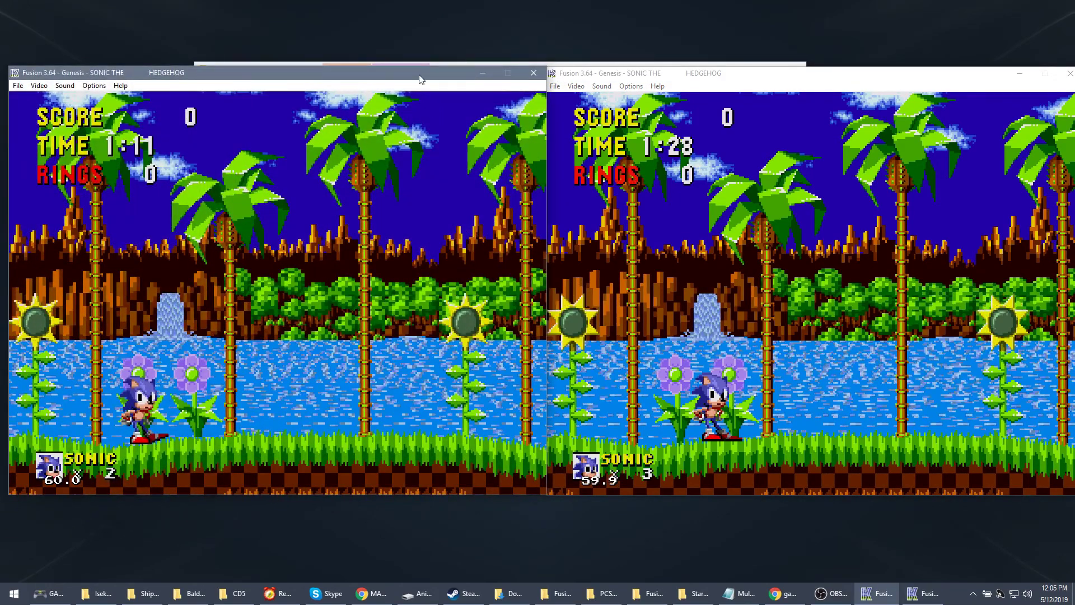
pyautogui.click(609, 83)
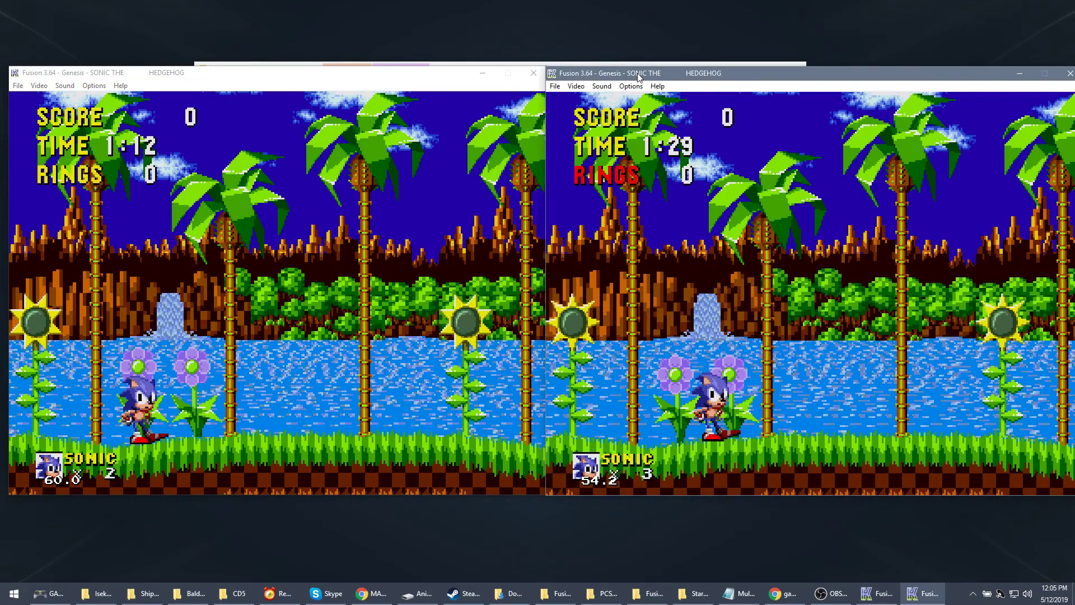
pyautogui.click(453, 80)
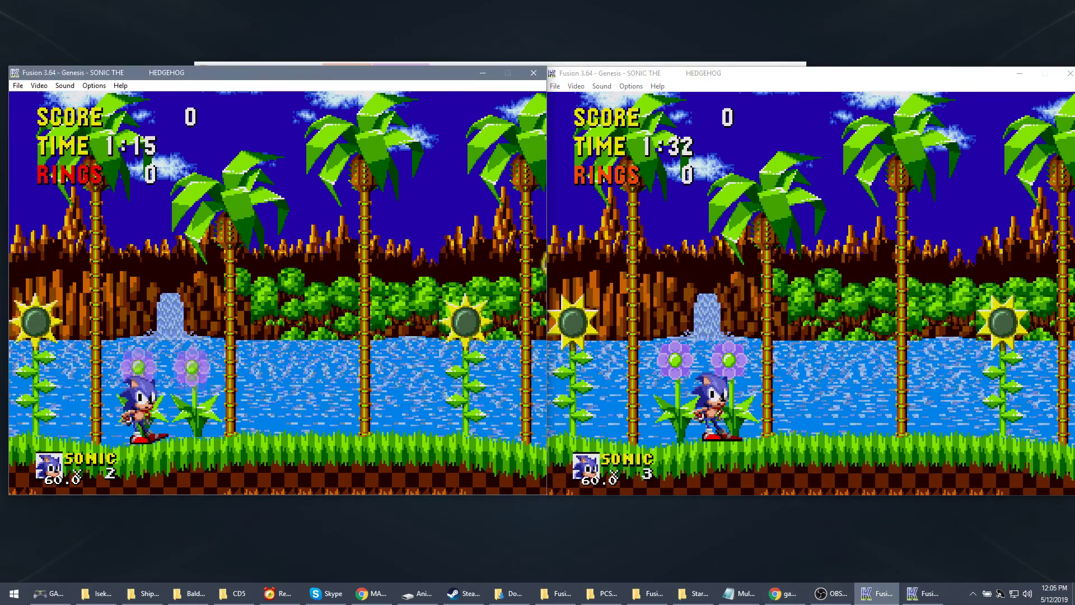
pyautogui.moveTo(878, 600)
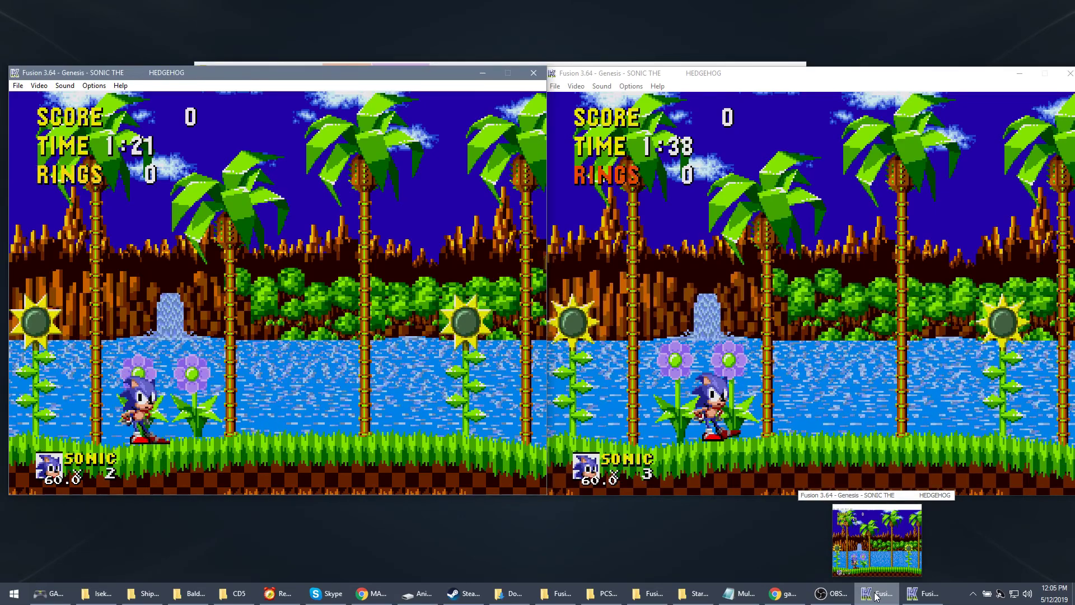
pyautogui.click(877, 596)
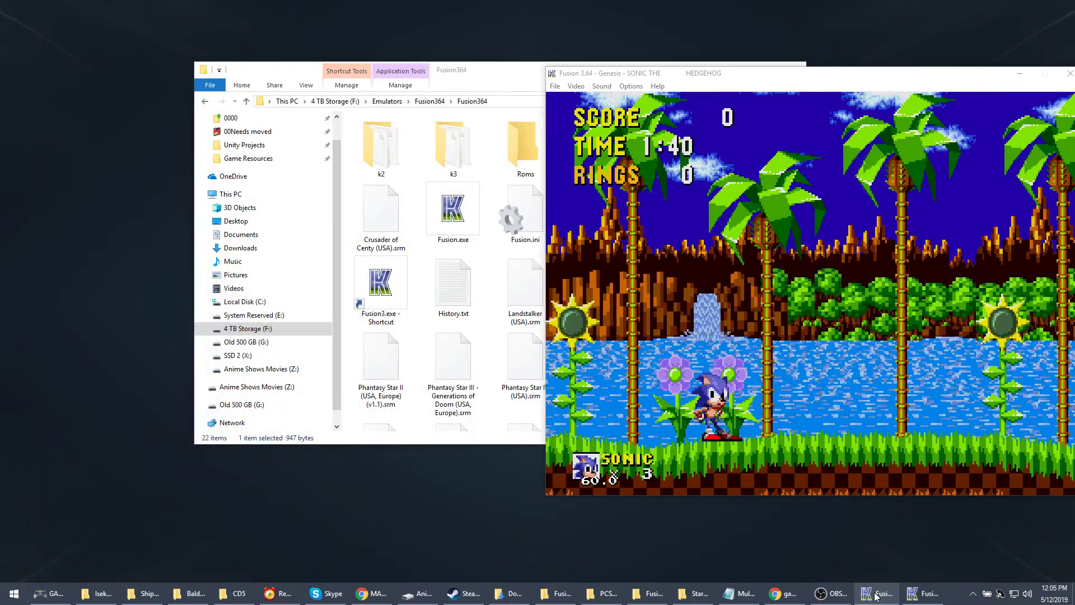
pyautogui.click(878, 596)
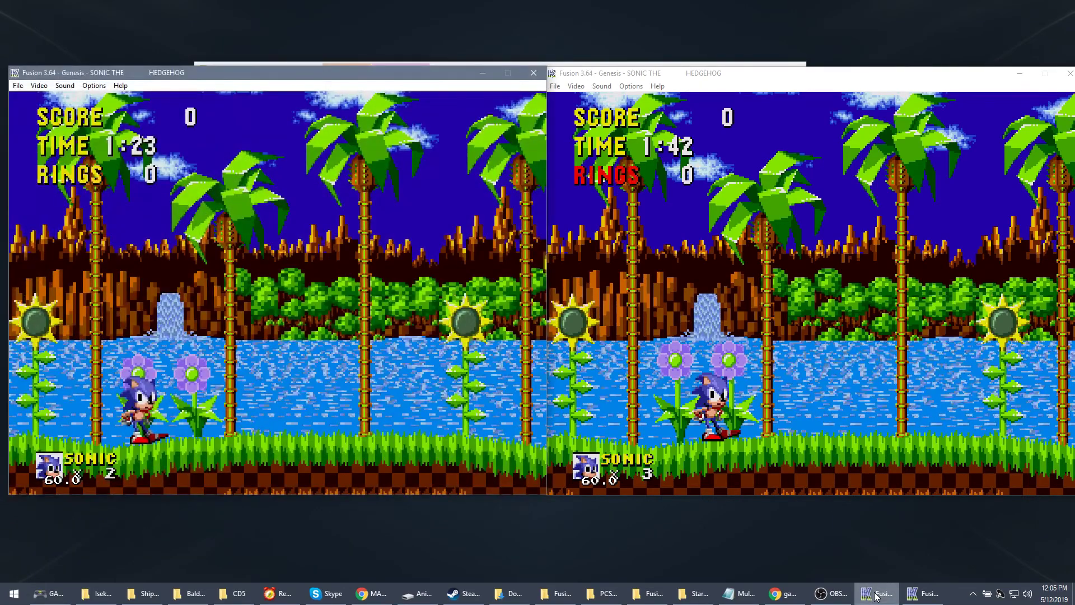
# Apply Prevent Window Deactivation to the left game, then minimize and restore it.
pyautogui.rightClick(878, 597)
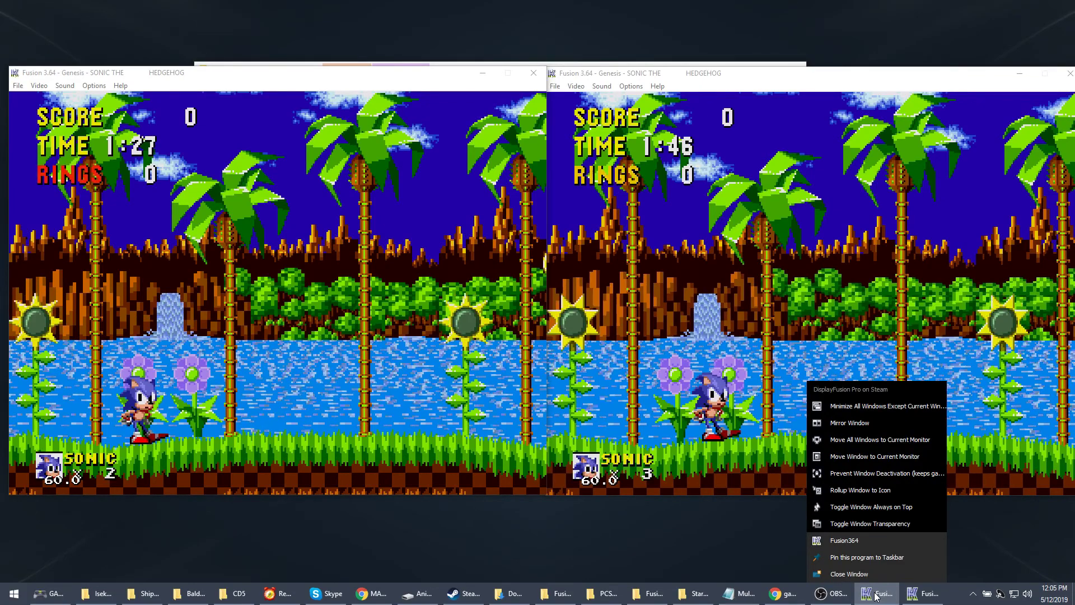
pyautogui.click(885, 474)
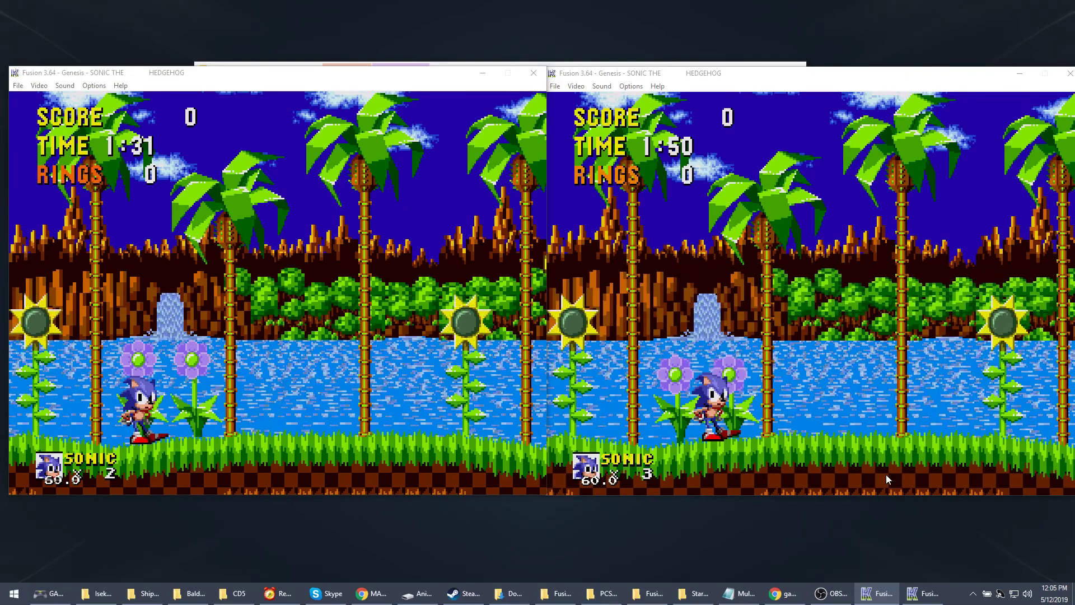
pyautogui.moveTo(887, 601)
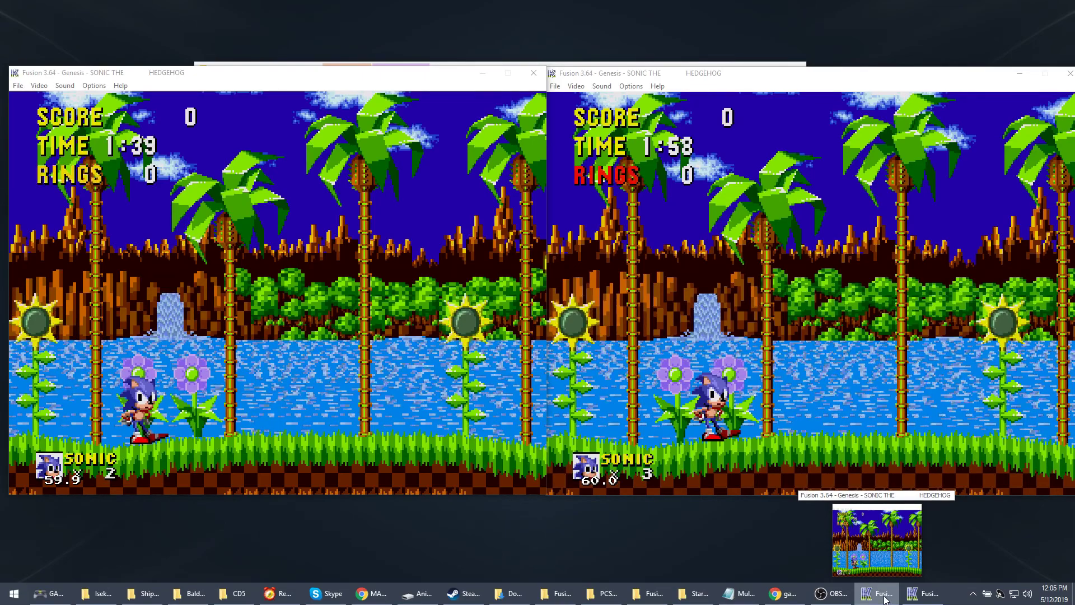
pyautogui.click(885, 597)
pyautogui.click(885, 597)
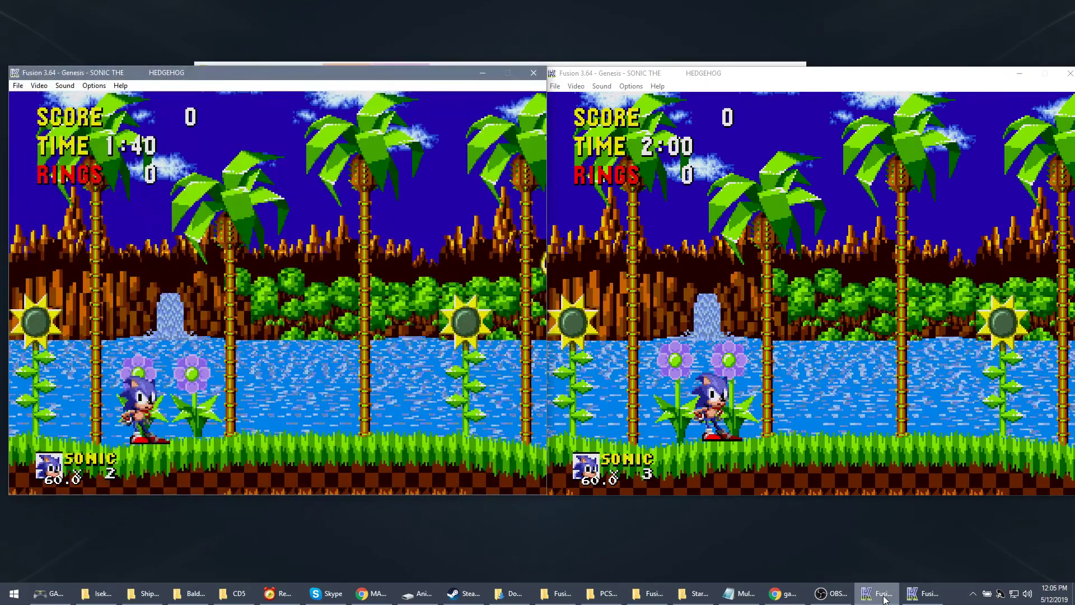
# Apply Prevent Window Deactivation to the right game and test minimizing and restoring it.
pyautogui.click(923, 593)
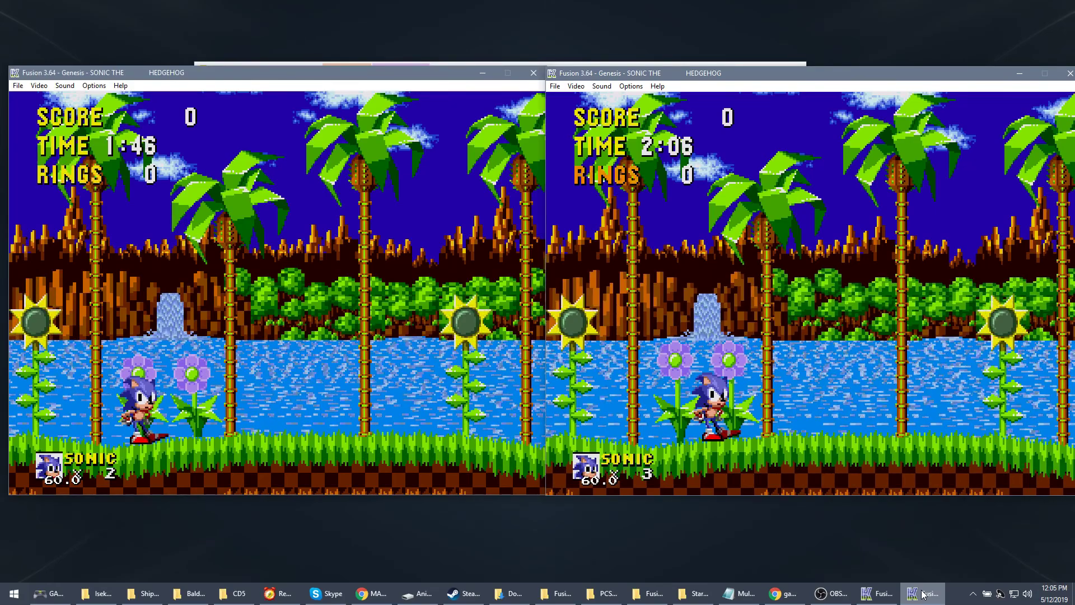
pyautogui.click(923, 594)
pyautogui.click(923, 593)
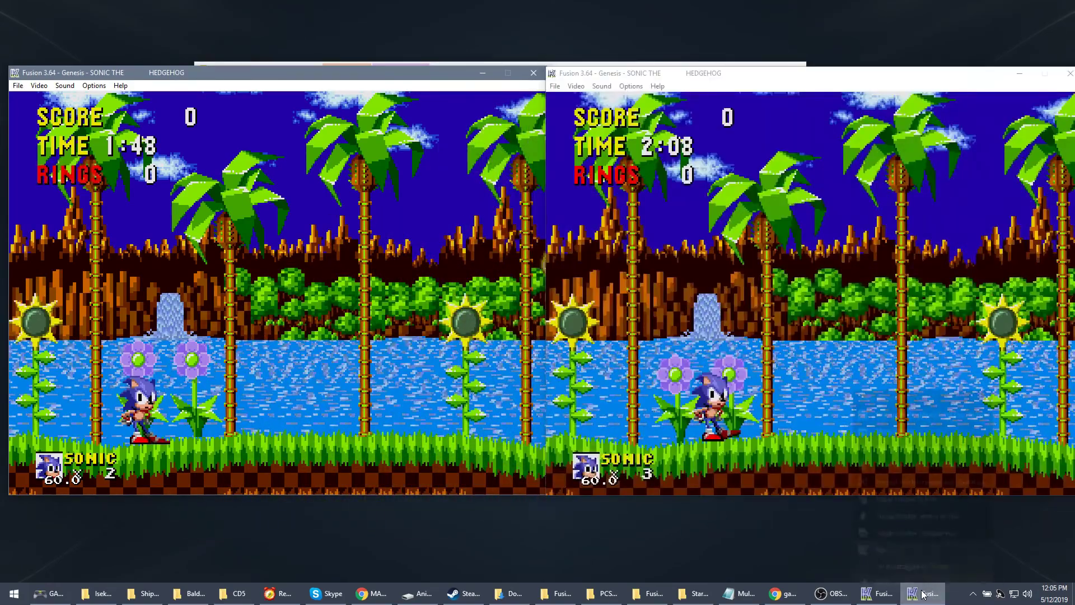
pyautogui.rightClick(922, 593)
pyautogui.click(906, 476)
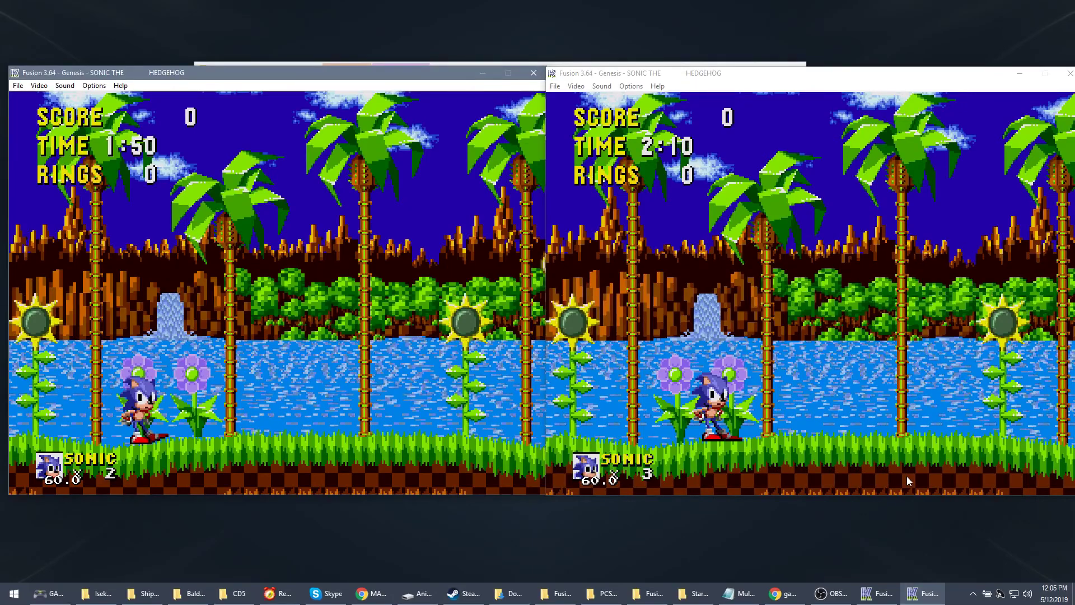
pyautogui.click(928, 595)
pyautogui.click(930, 598)
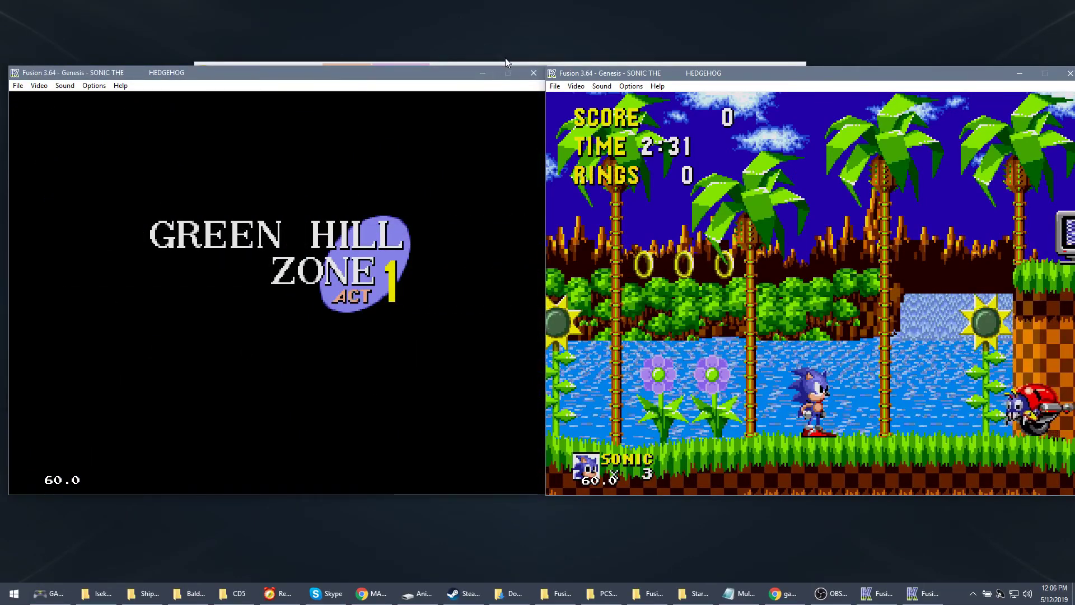
# Bring the Fusion364 folder forward, move it, browse the Fusion files, then minimize it.
pyautogui.click(510, 63)
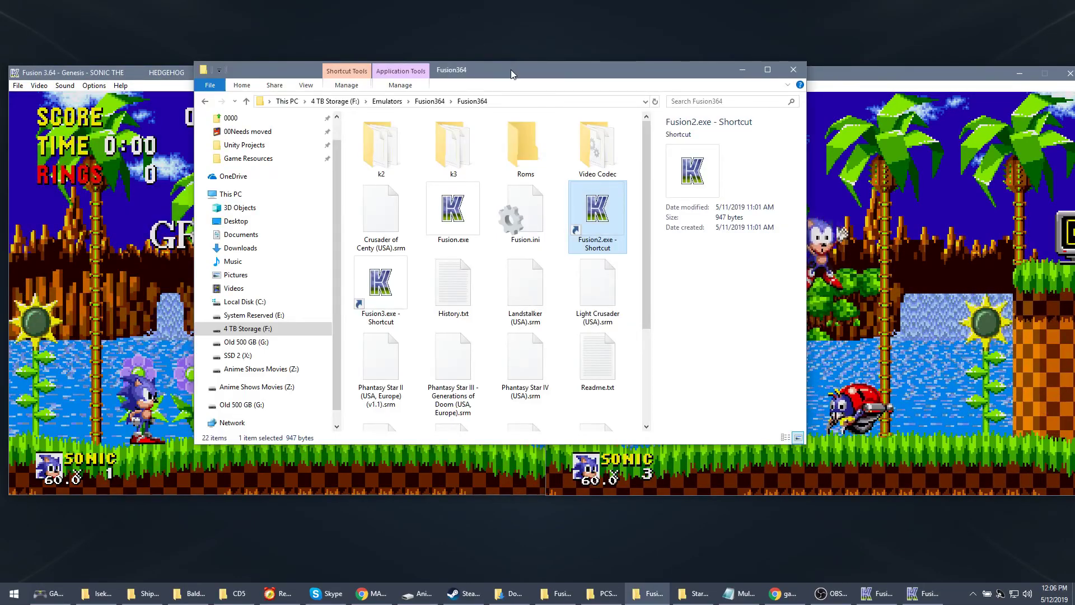
pyautogui.moveTo(510, 70); pyautogui.dragTo(527, 48)
pyautogui.press('Right')
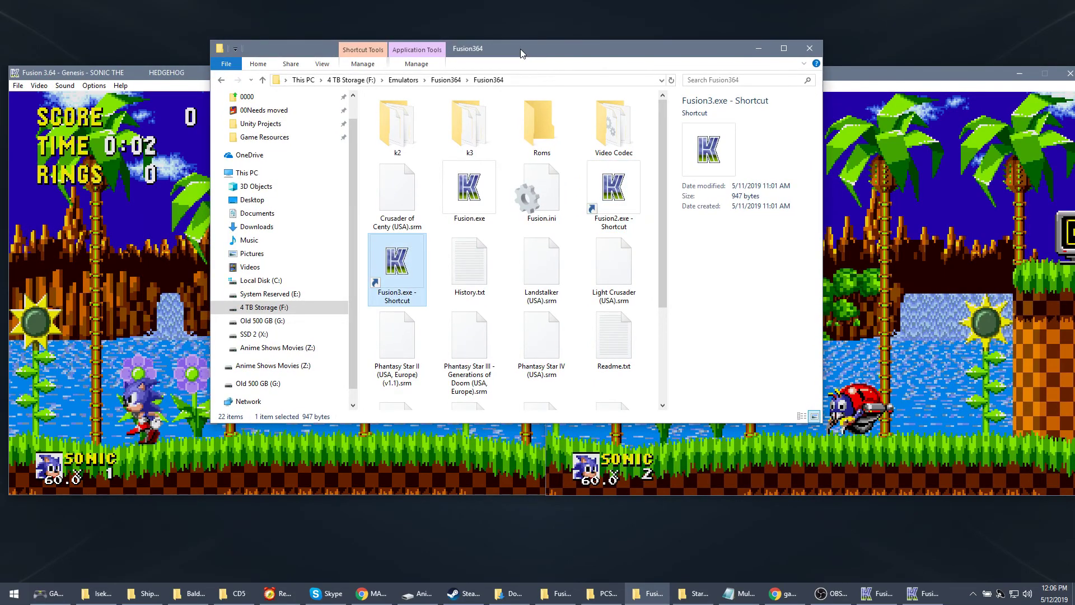
pyautogui.press('Left')
pyautogui.press('Right')
pyautogui.press('Left')
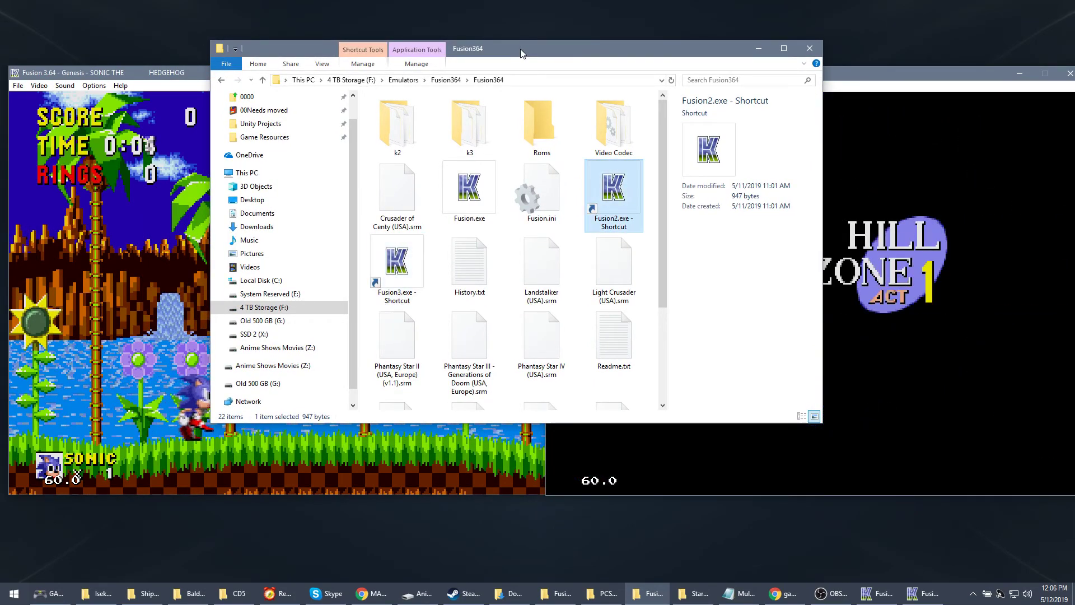
pyautogui.press('Right')
pyautogui.press('Left')
pyautogui.press('Left')
pyautogui.press('Left')
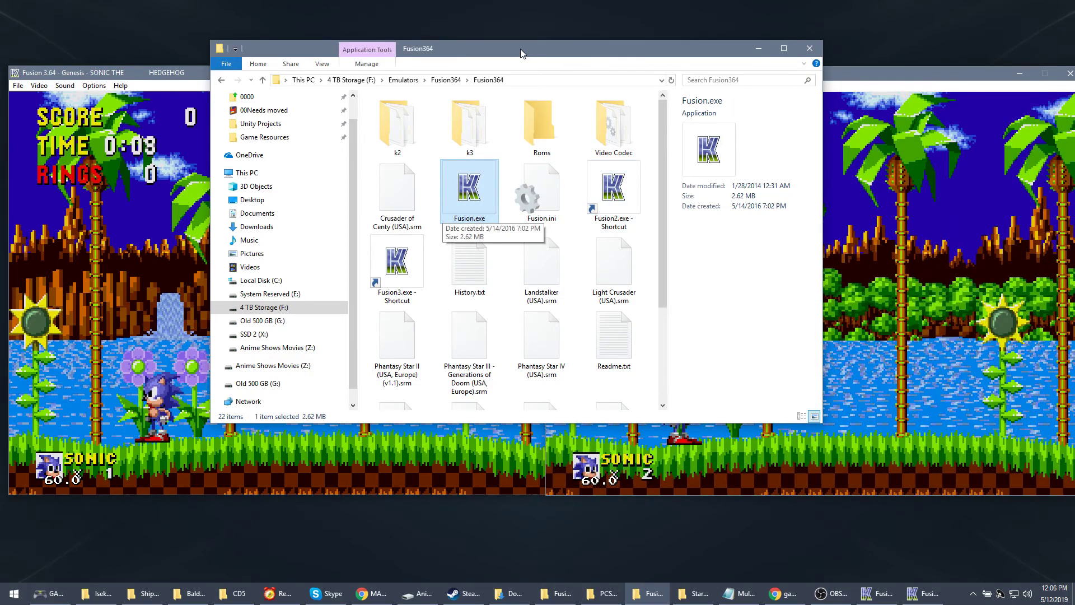
pyautogui.click(759, 49)
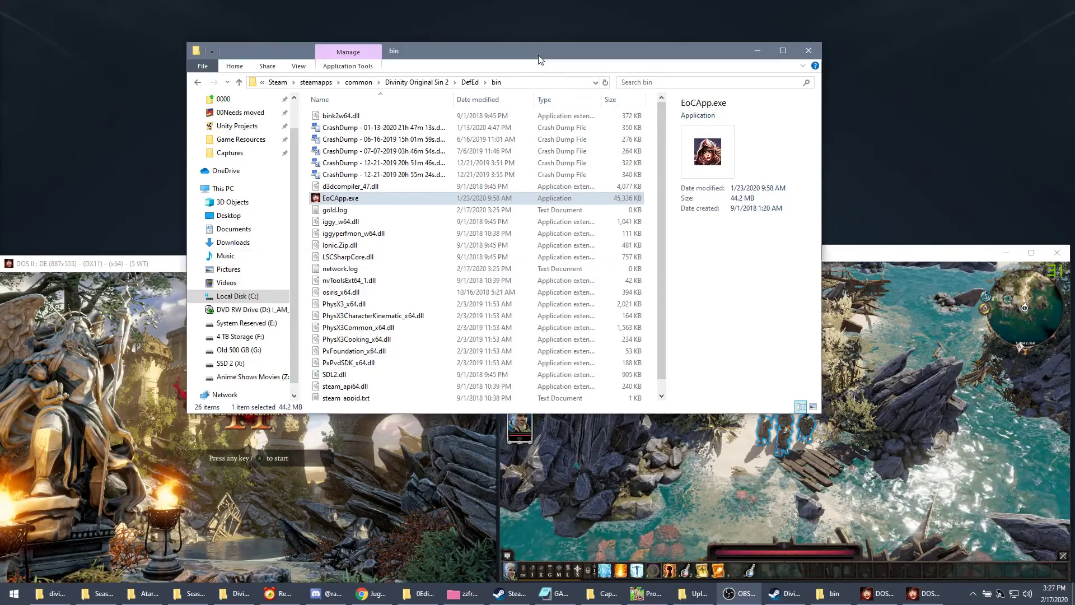
# Drag the bin folder window up by its title bar, then minimize it.
pyautogui.click(547, 55)
pyautogui.moveTo(547, 55); pyautogui.dragTo(540, 24)
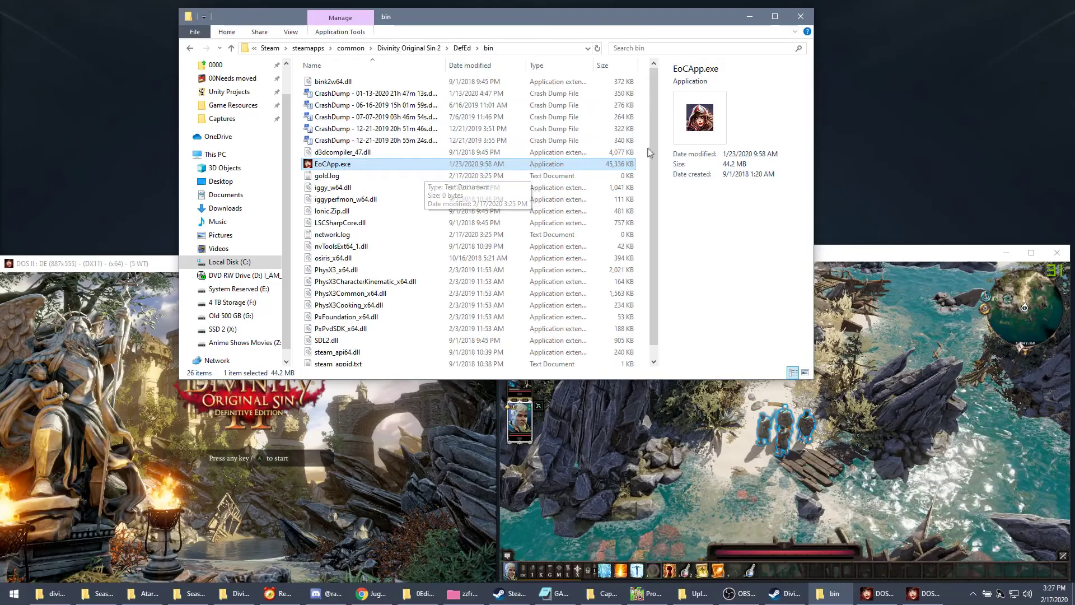
pyautogui.click(757, 21)
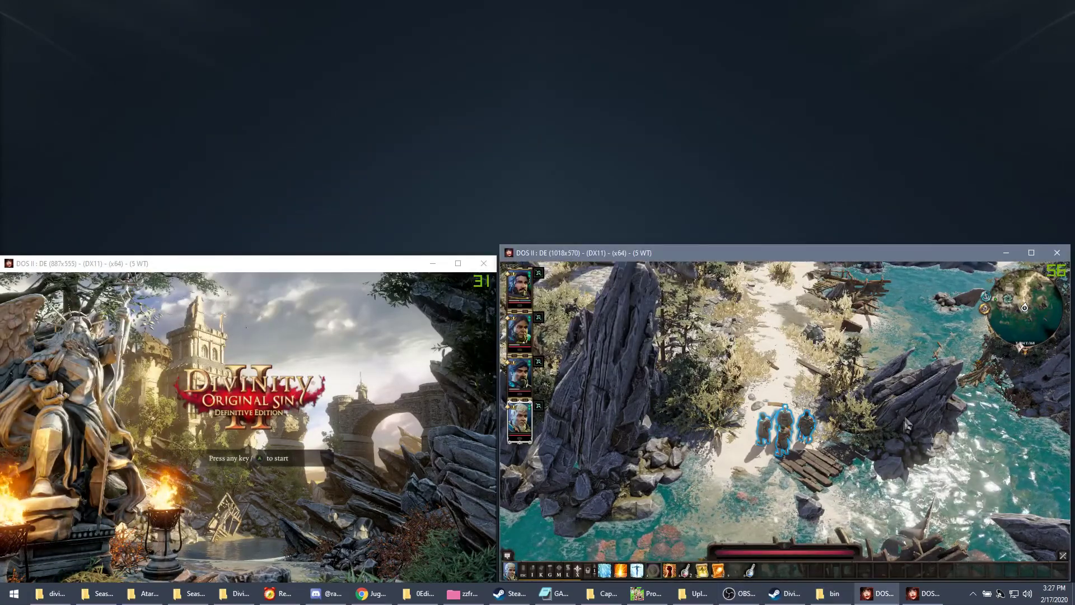
# Focus the left Divinity window and press Enter to pass its start screen.
pyautogui.click(875, 451)
pyautogui.click(326, 262)
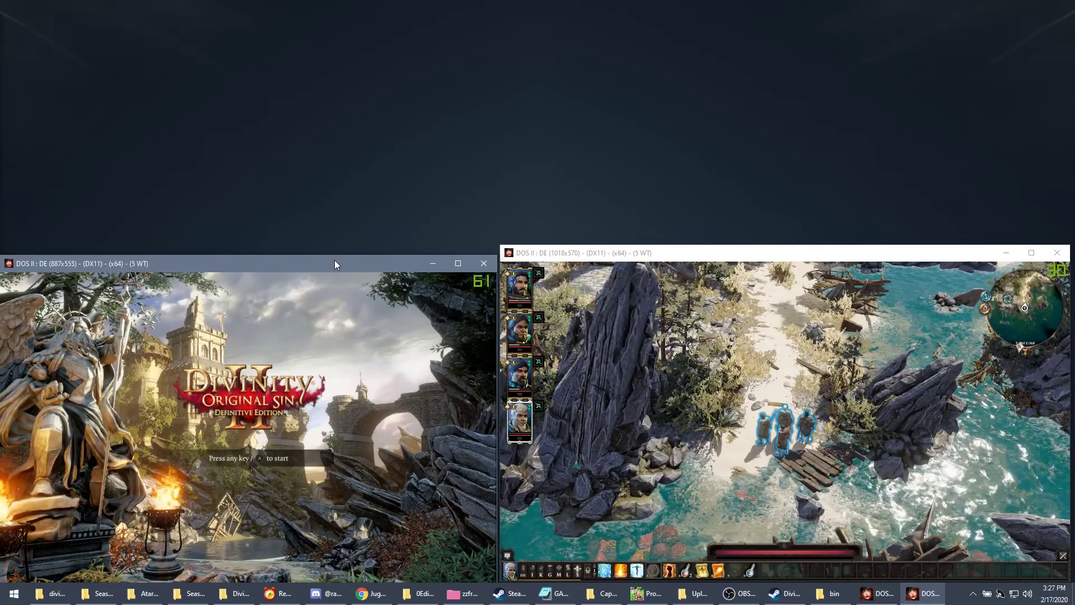
pyautogui.press('Return')
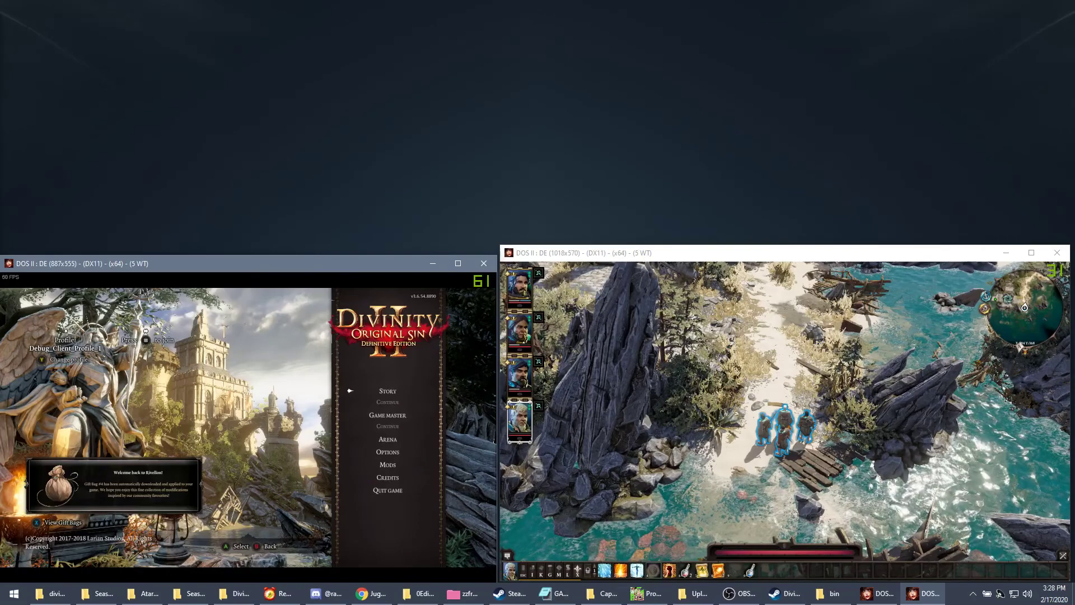
# From the left window, join the other instance's lobby via Story > Join Online Game.
pyautogui.press('Return')
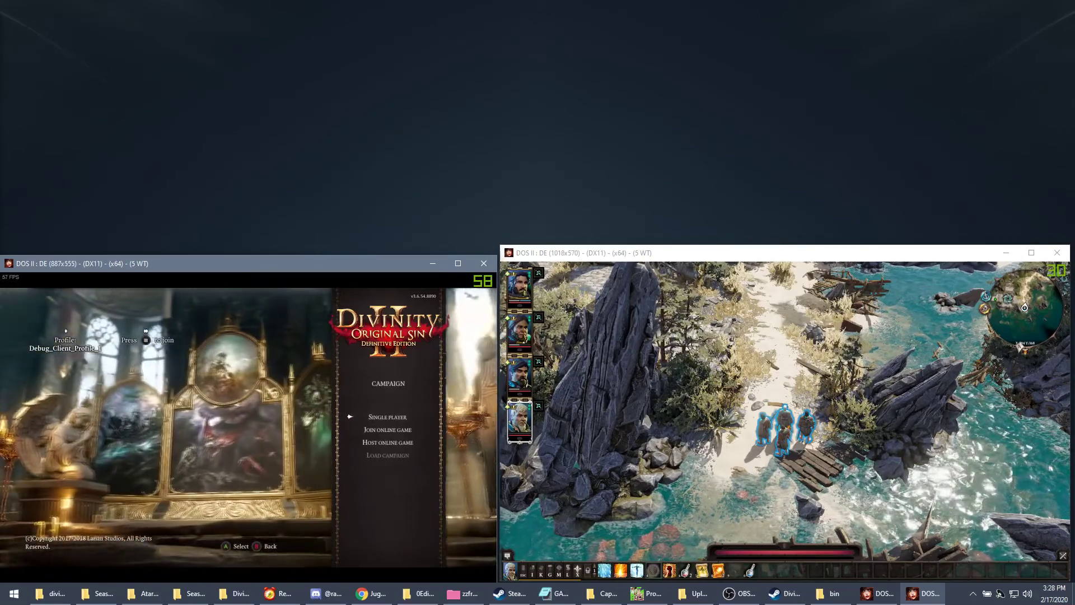
pyautogui.press('Down')
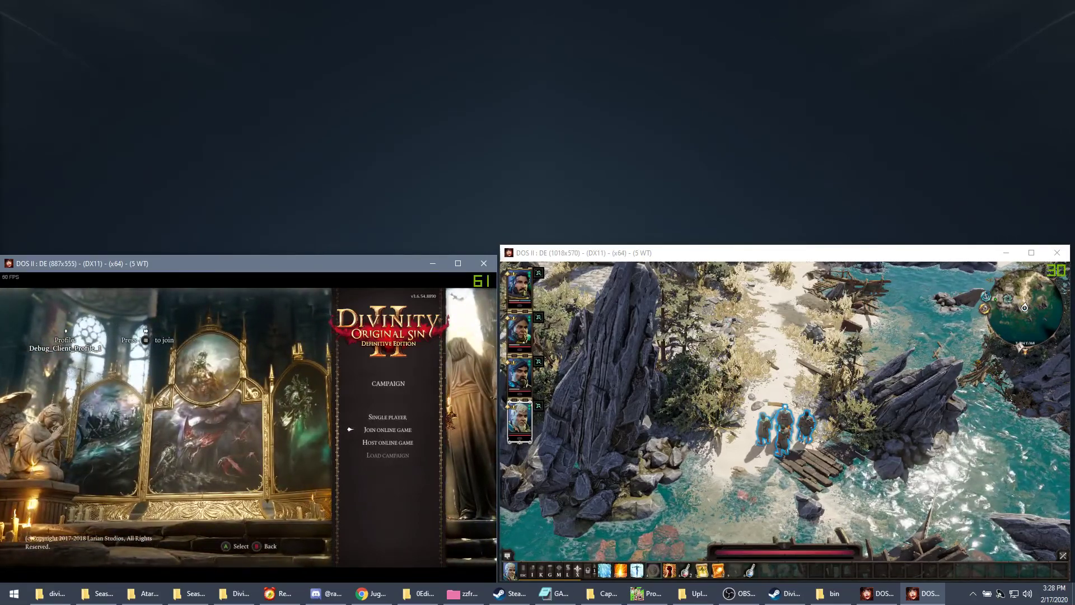
pyautogui.press('Return')
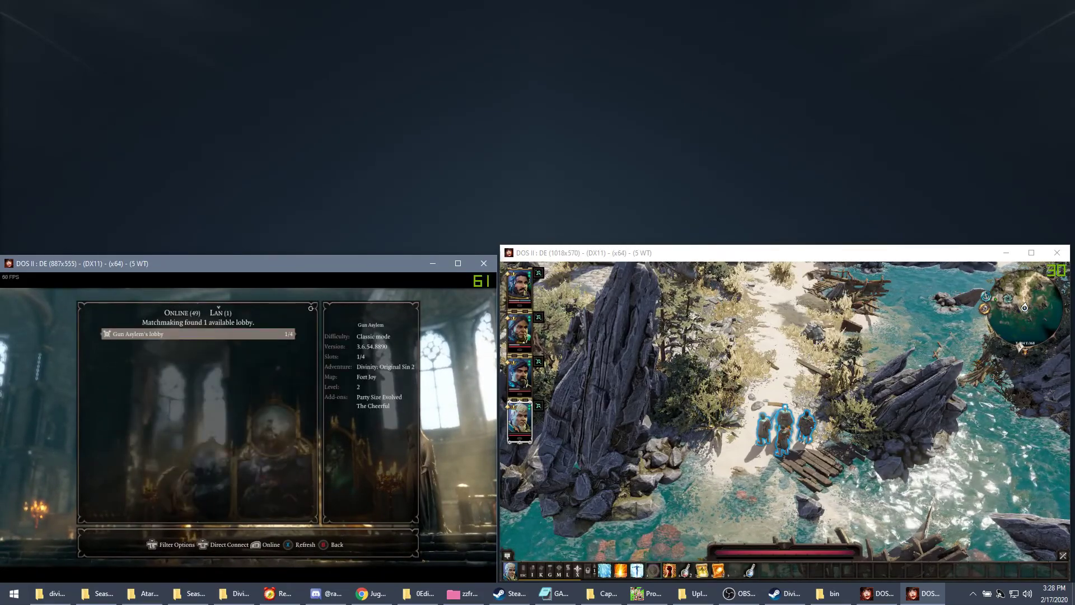
pyautogui.press('Return')
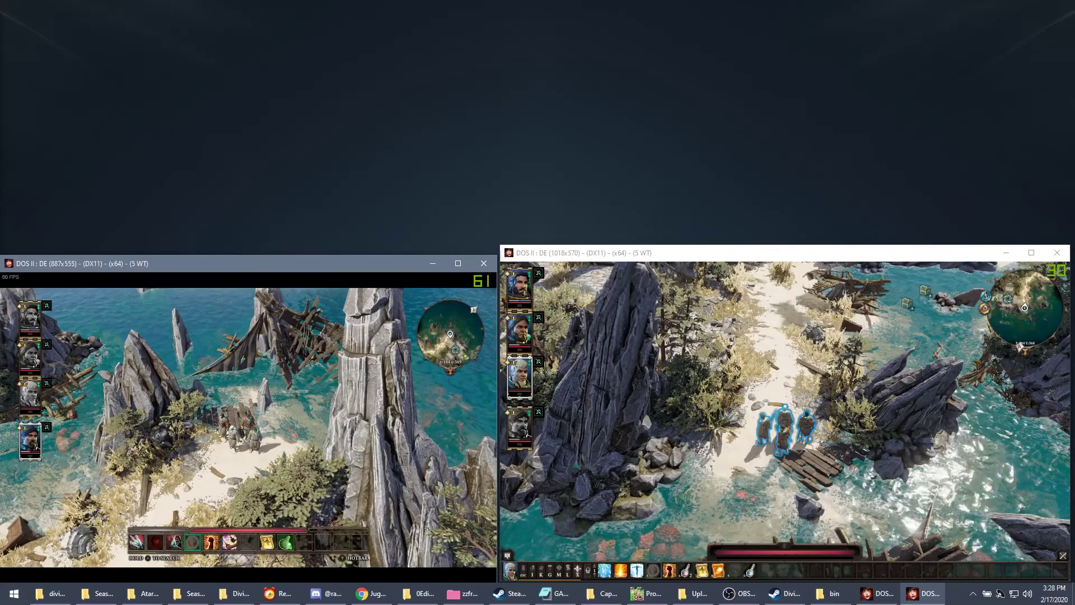
# Pass focus from the right game window to the left one and back to the right.
pyautogui.click(832, 257)
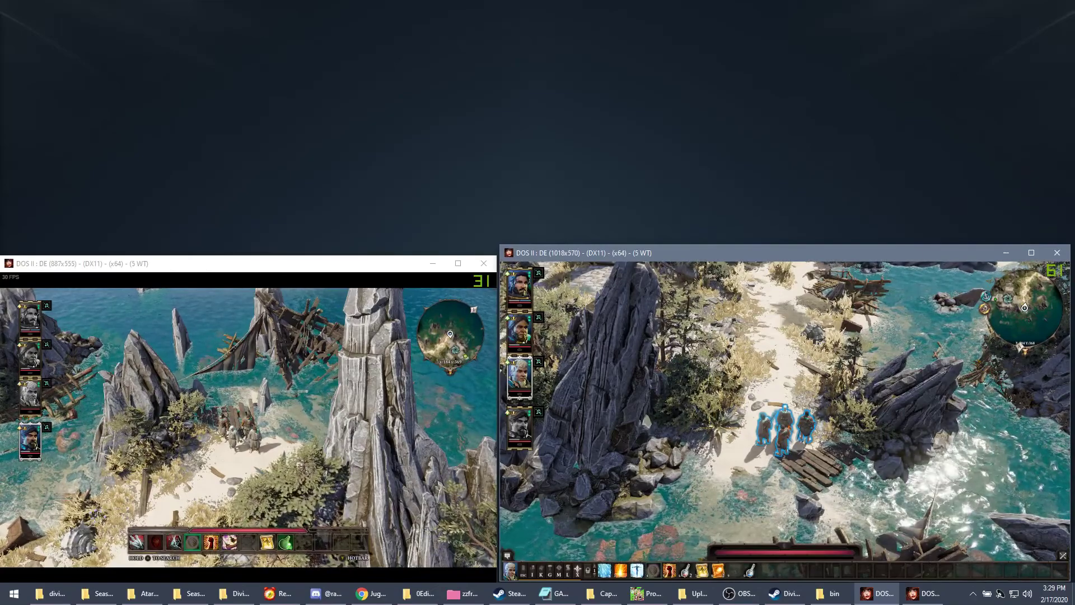
pyautogui.click(385, 275)
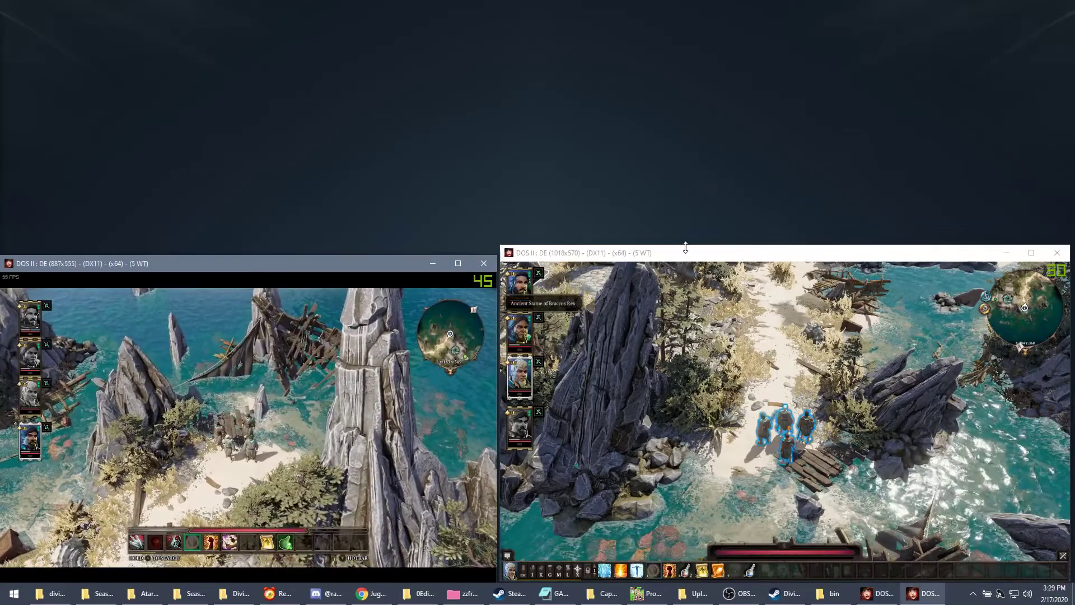
pyautogui.click(687, 255)
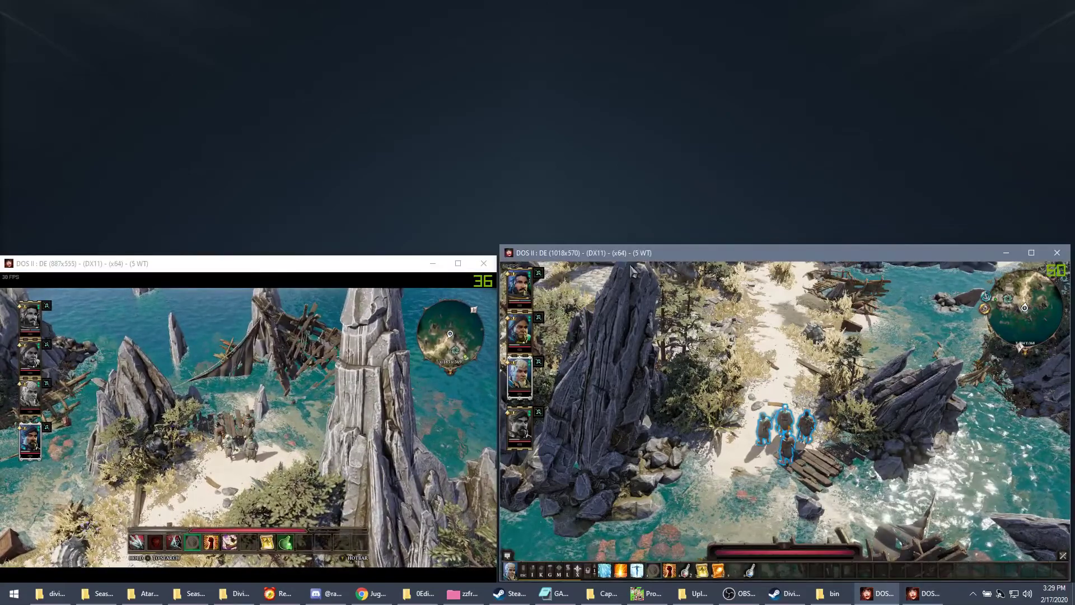
# Apply DisplayFusion's Prevent Window Deactivation to the right DOS window from its taskbar jump list.
pyautogui.click(883, 596)
pyautogui.click(886, 597)
pyautogui.rightClick(885, 597)
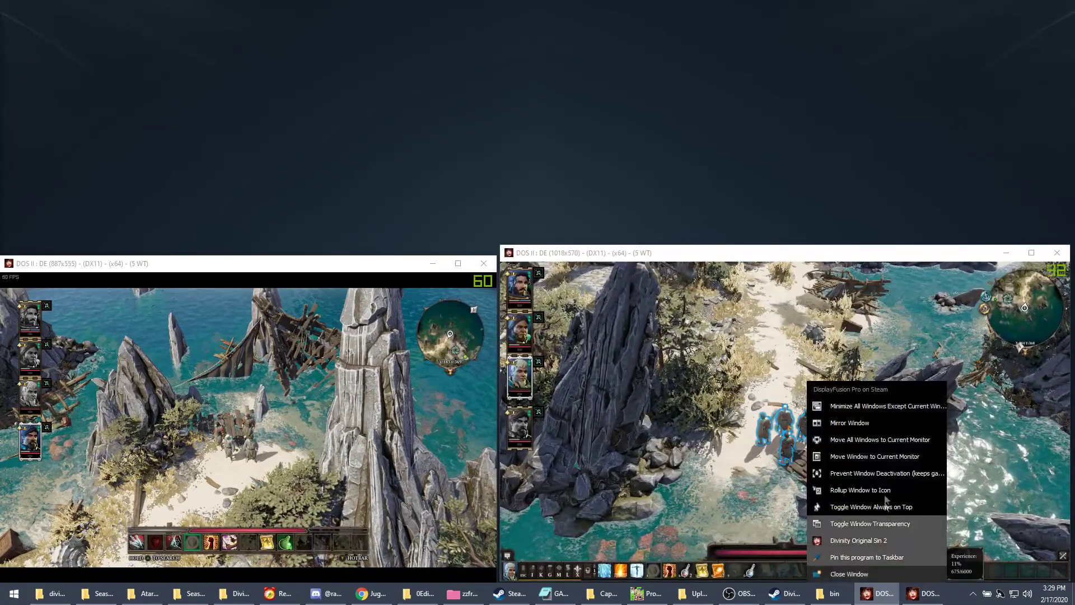
pyautogui.click(890, 475)
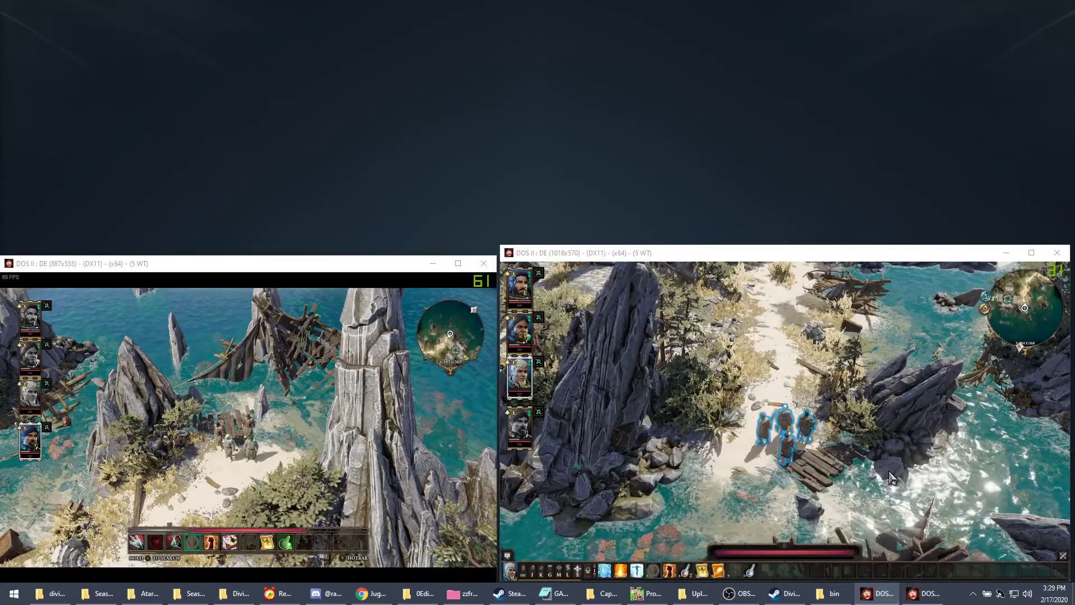
# Apply Prevent Window Deactivation to the left DOS window too, then switch focus to the other window.
pyautogui.moveTo(925, 598)
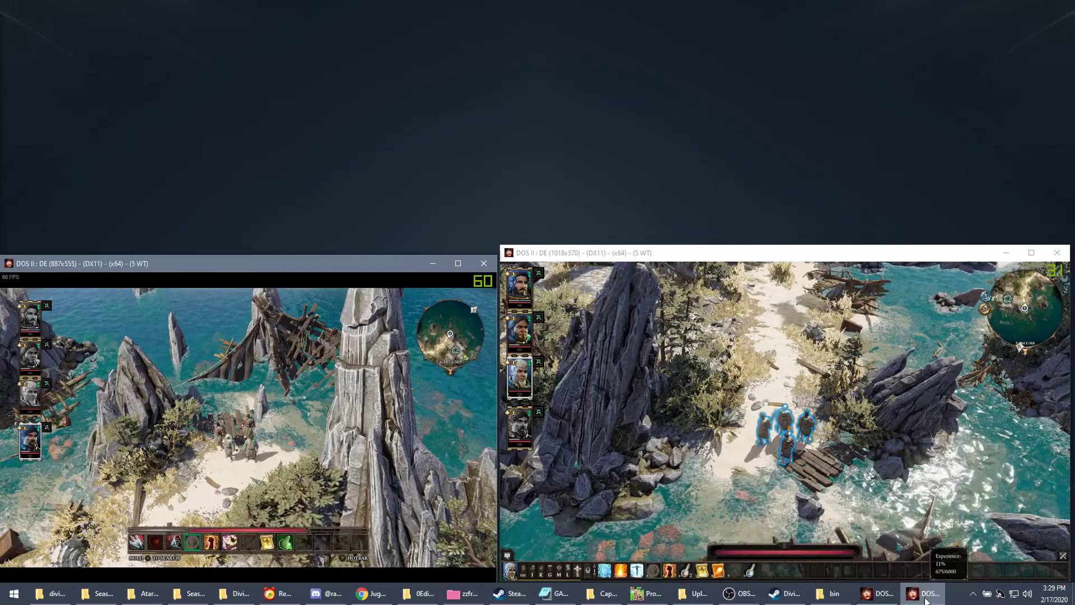
pyautogui.click(925, 598)
pyautogui.click(925, 598)
pyautogui.click(925, 598)
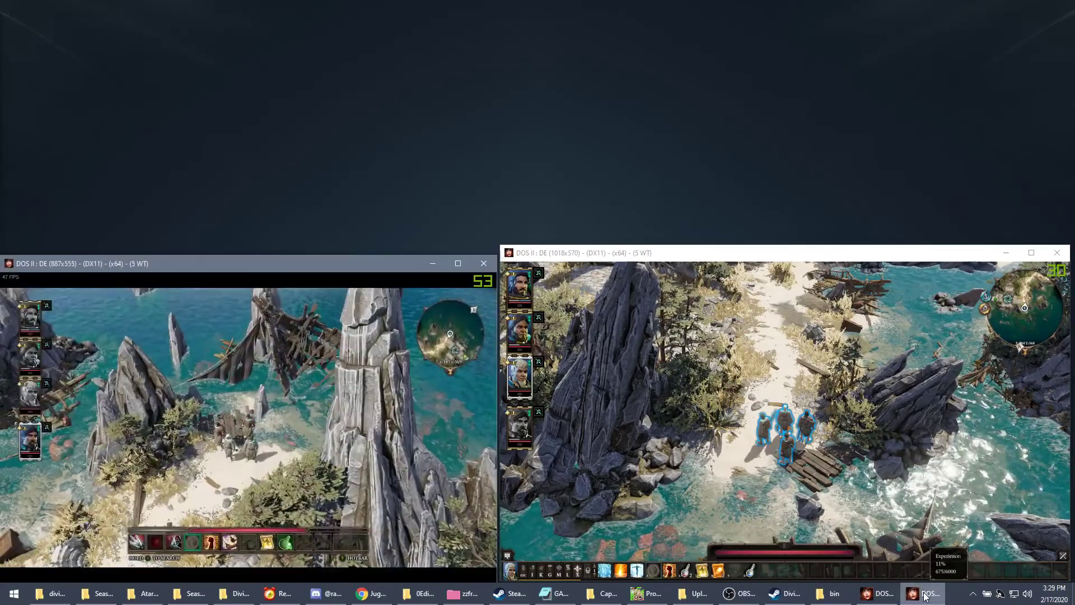
pyautogui.rightClick(925, 598)
pyautogui.click(918, 477)
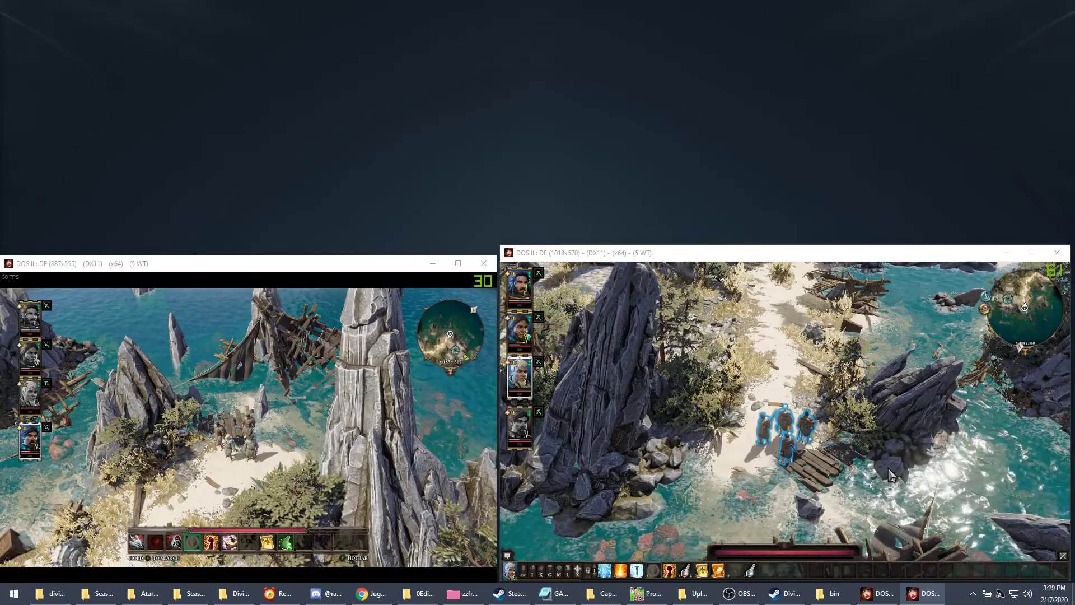
pyautogui.click(922, 594)
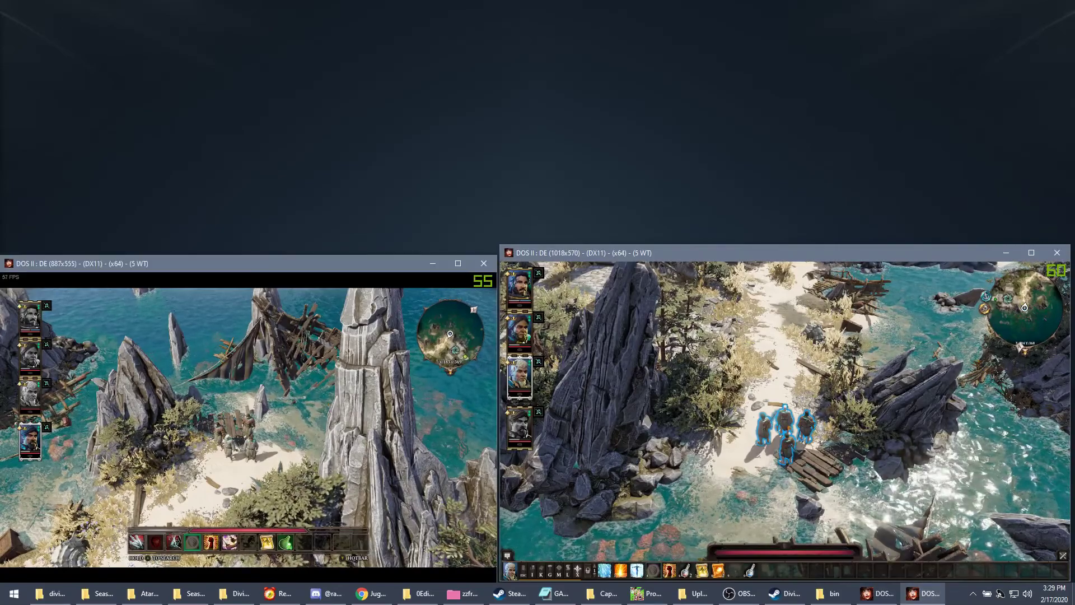
# Walk the right window's party north up the beach path toward the stone stairs.
pyautogui.click(777, 361)
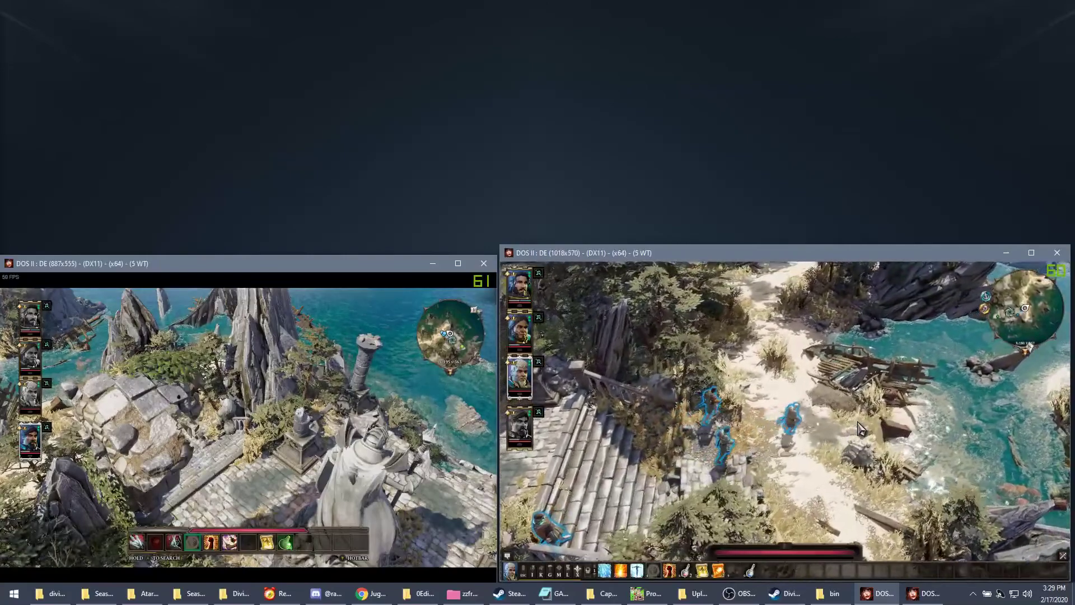
# Accept the right window's local co-op warning and close the left game's pause menu.
pyautogui.press('Escape')
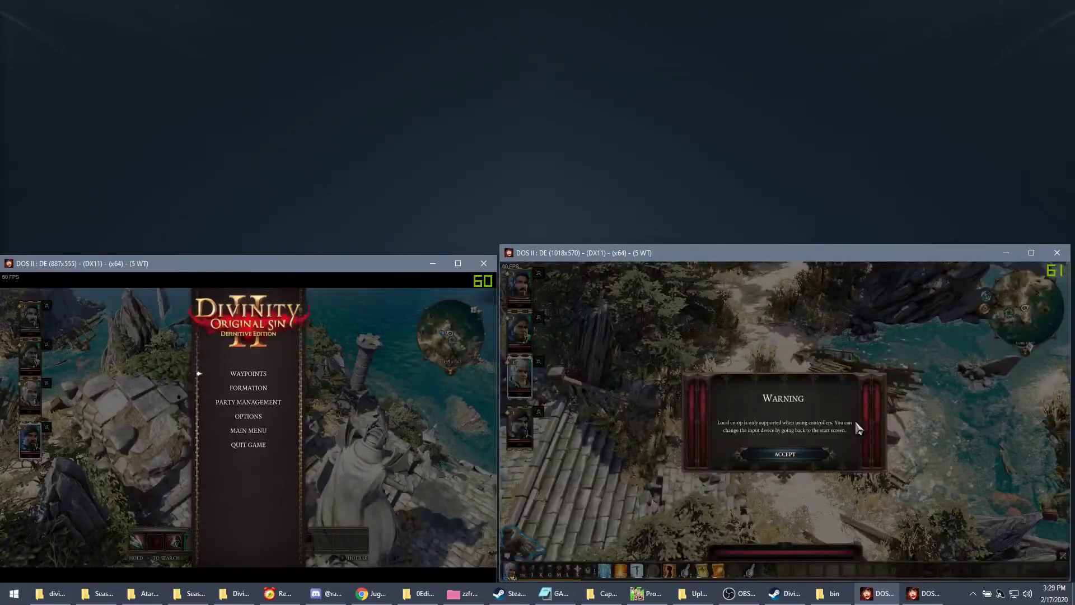
pyautogui.click(808, 451)
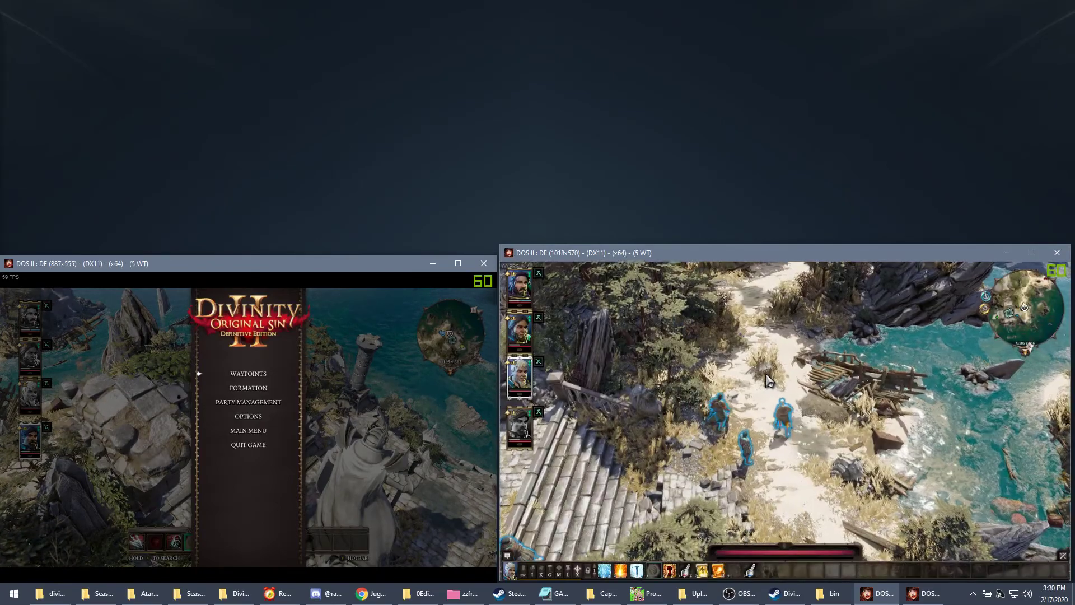
pyautogui.press('Escape')
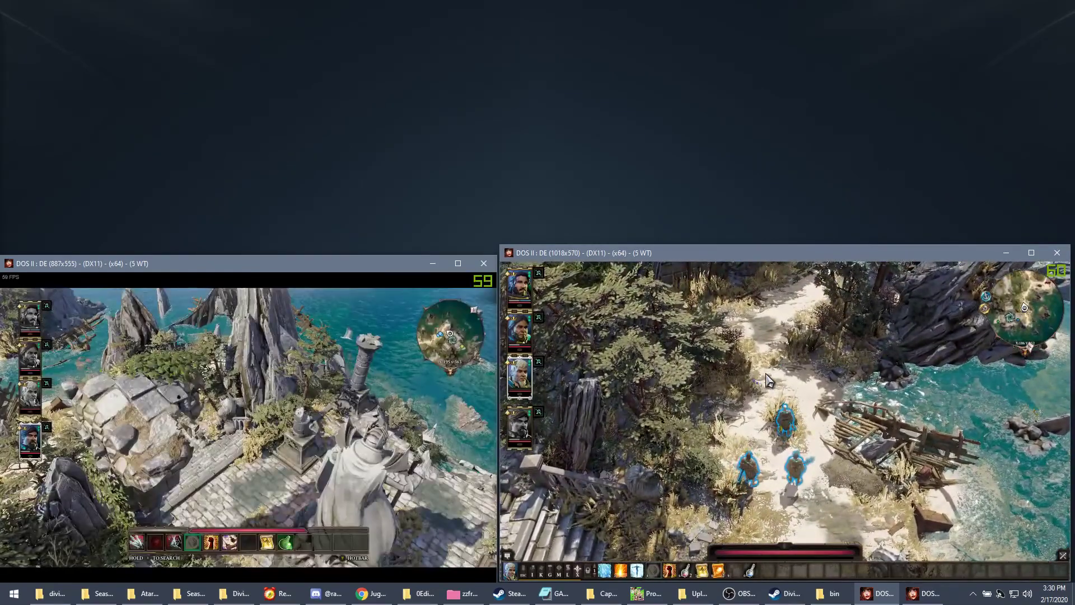